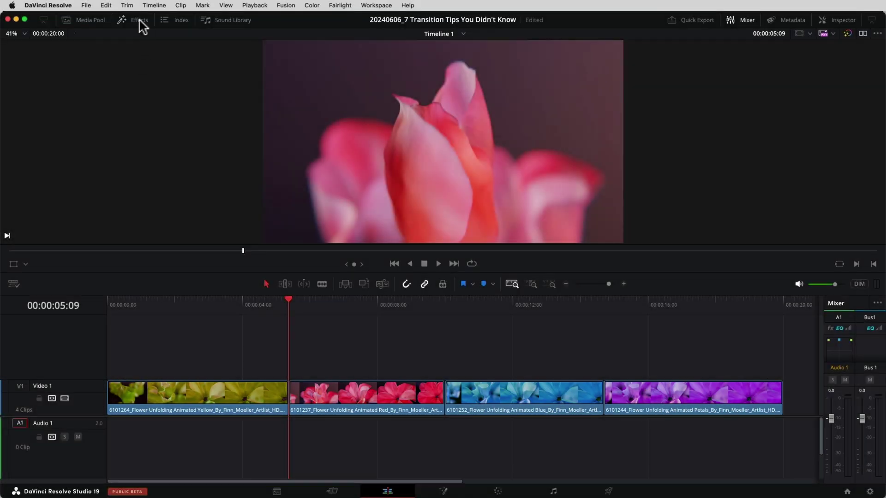
# - Add a Camera Shake transition from the Effects library at the yellow/red cut
pyautogui.click(138, 20)
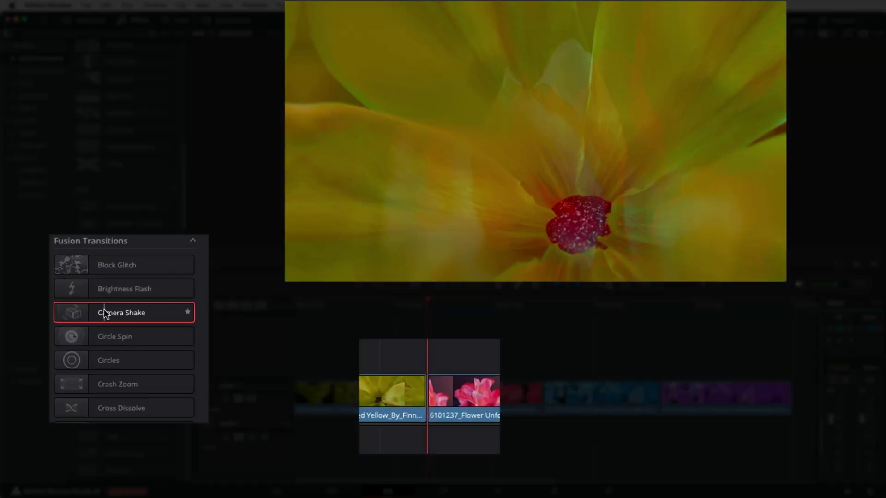
pyautogui.doubleClick(104, 314)
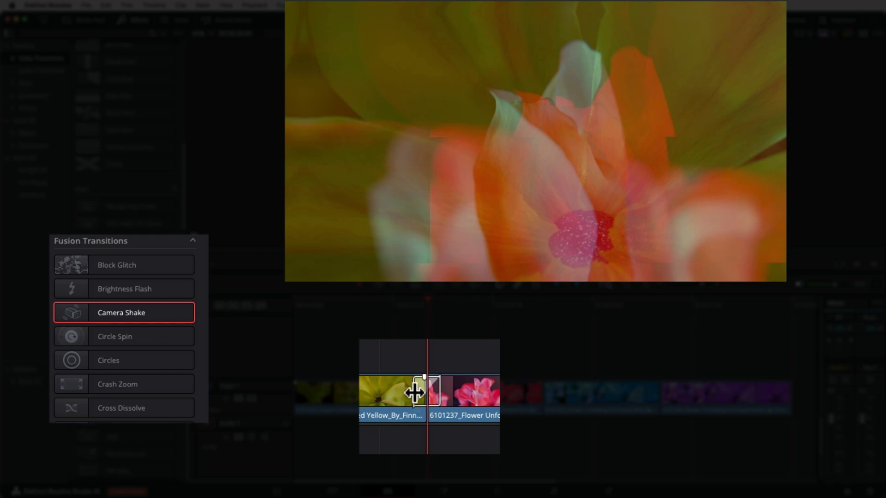
pyautogui.click(414, 392)
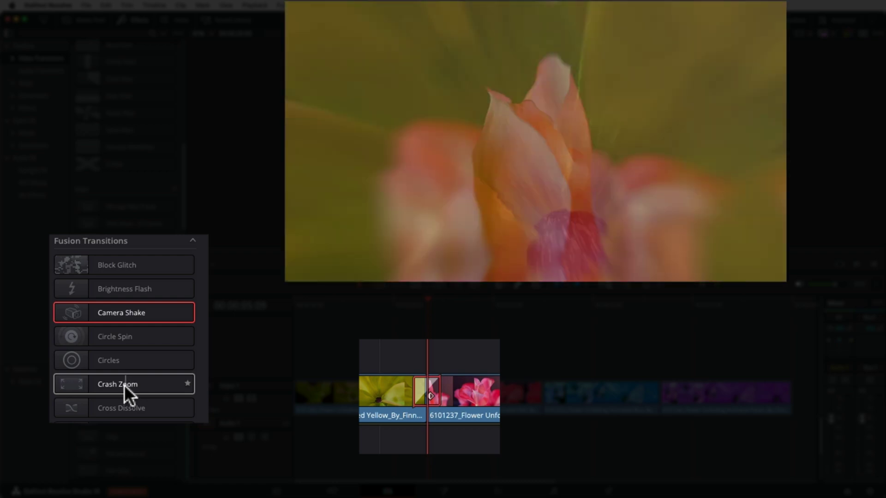
# - Replace it with Crash Zoom and play the transition back
pyautogui.click(123, 385)
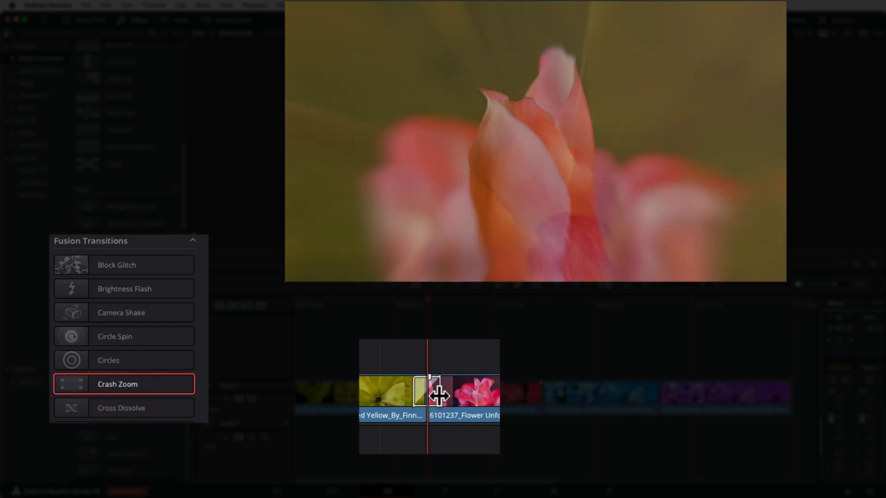
pyautogui.click(419, 306)
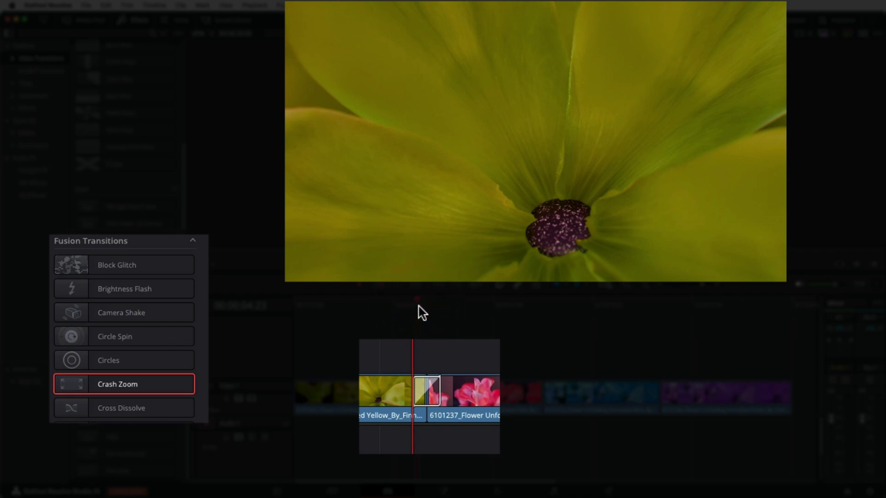
pyautogui.press('space')
pyautogui.press('space')
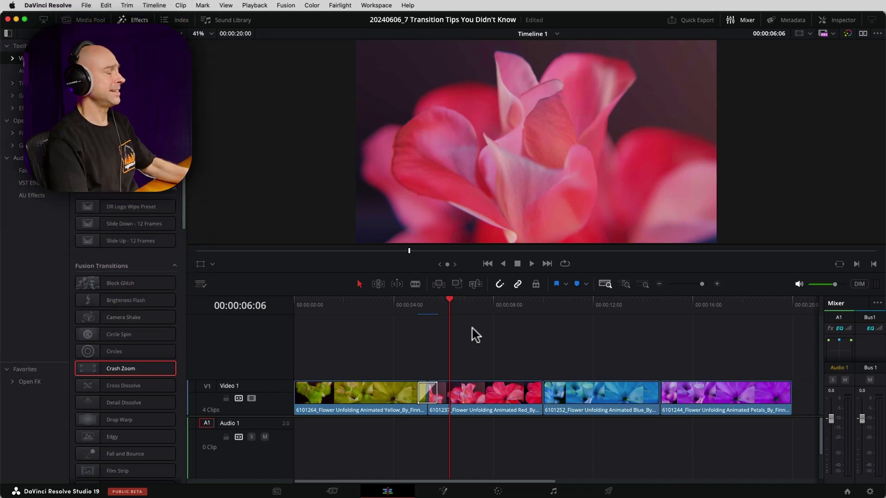
pyautogui.click(603, 305)
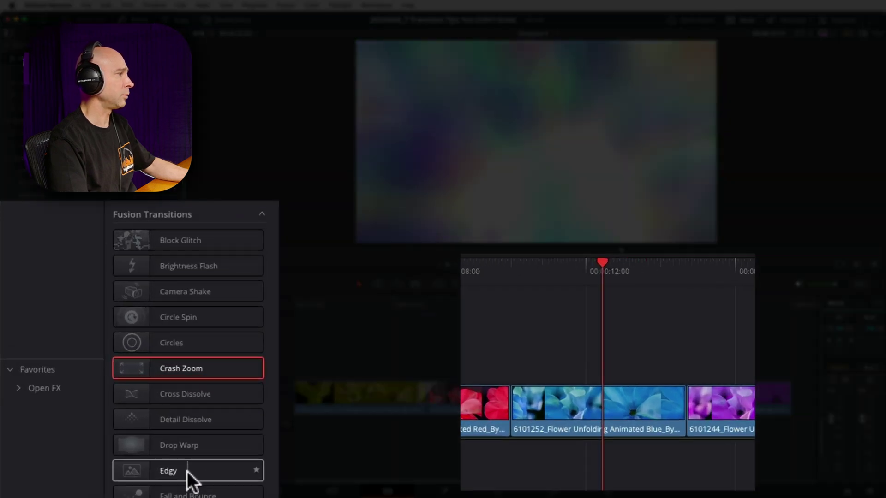
pyautogui.doubleClick(186, 471)
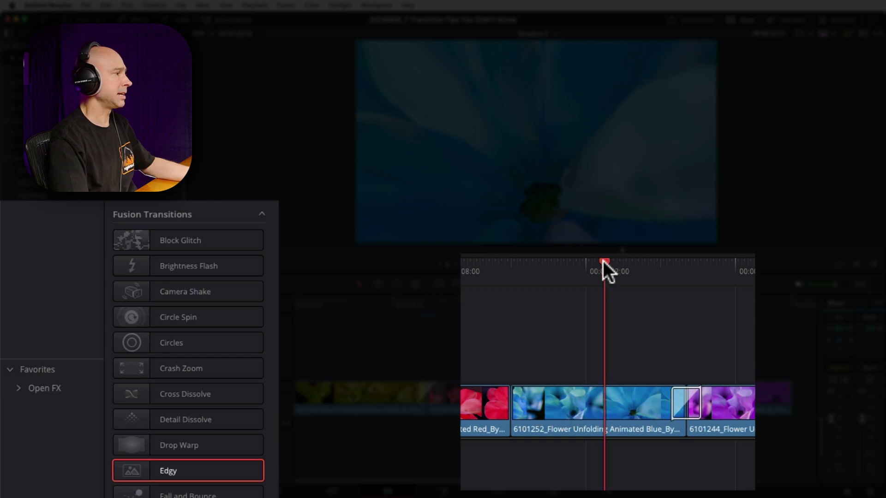
pyautogui.moveTo(602, 261); pyautogui.dragTo(617, 265)
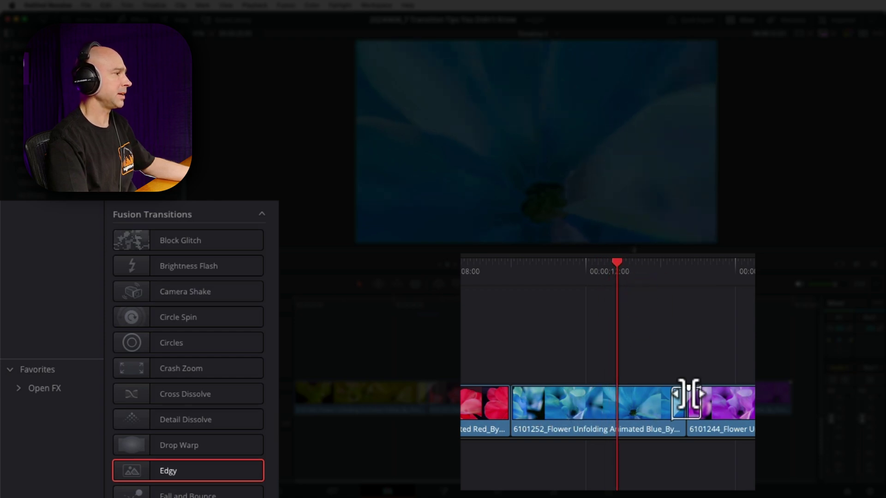
pyautogui.moveTo(615, 261); pyautogui.dragTo(580, 265)
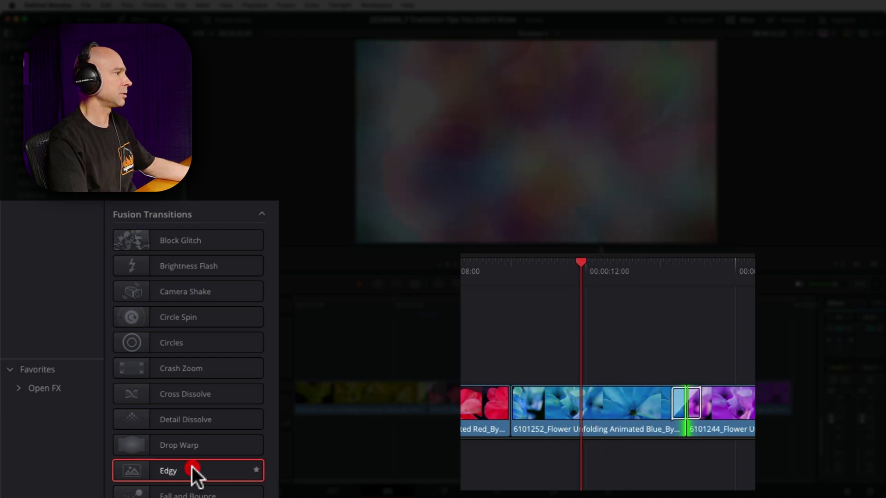
pyautogui.doubleClick(192, 467)
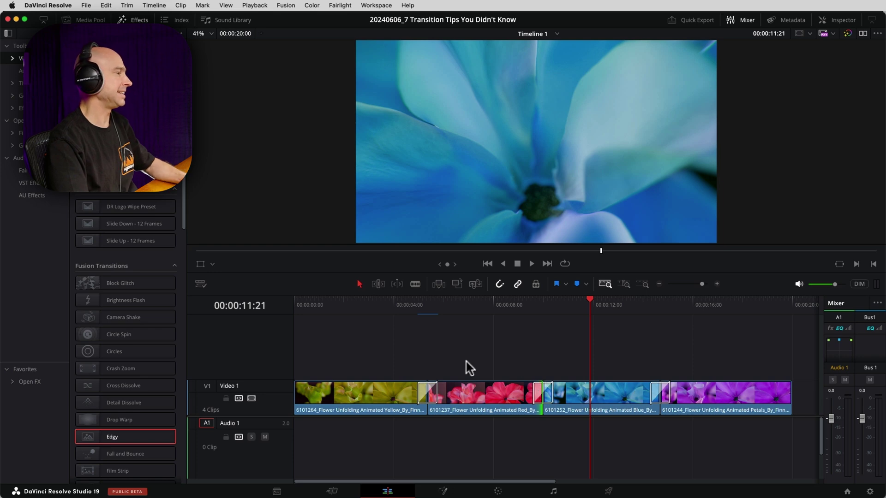
pyautogui.scroll(-10, 105, 365)
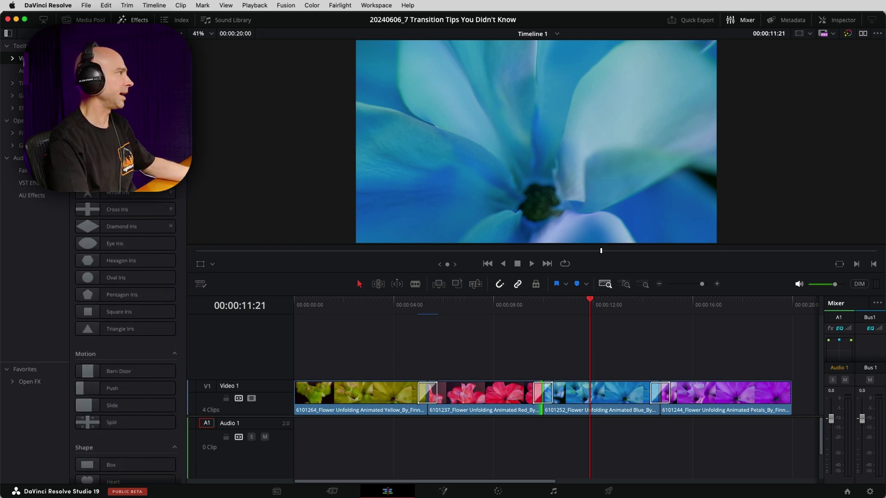
pyautogui.press('super+z')
pyautogui.press('super+z')
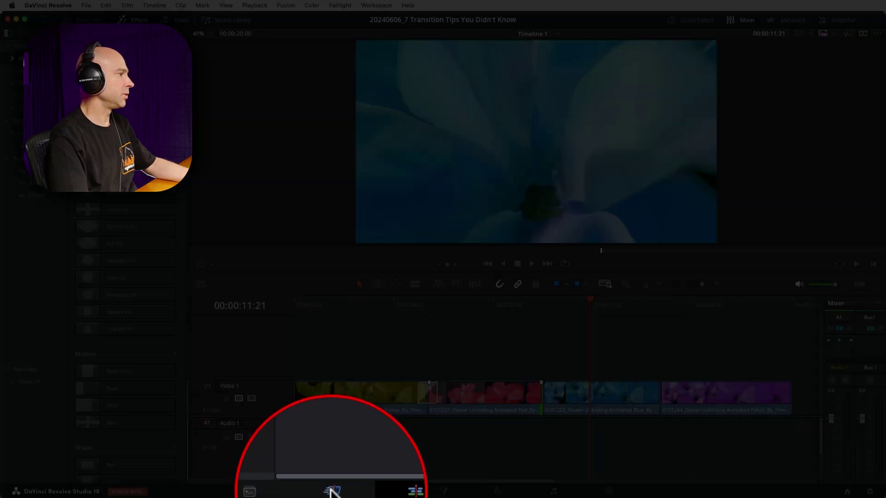
# - On the Cut page, try the toolbar transition buttons, then centre a dissolve on the red/blue cut
pyautogui.click(331, 490)
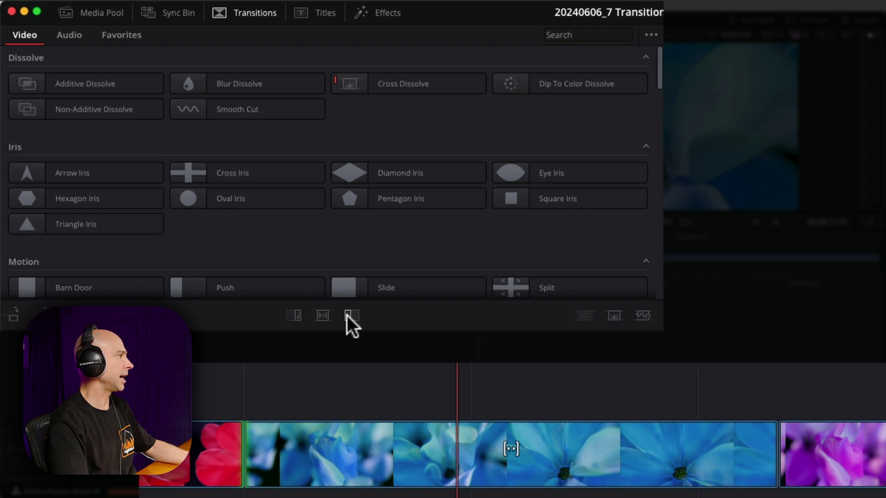
pyautogui.click(298, 314)
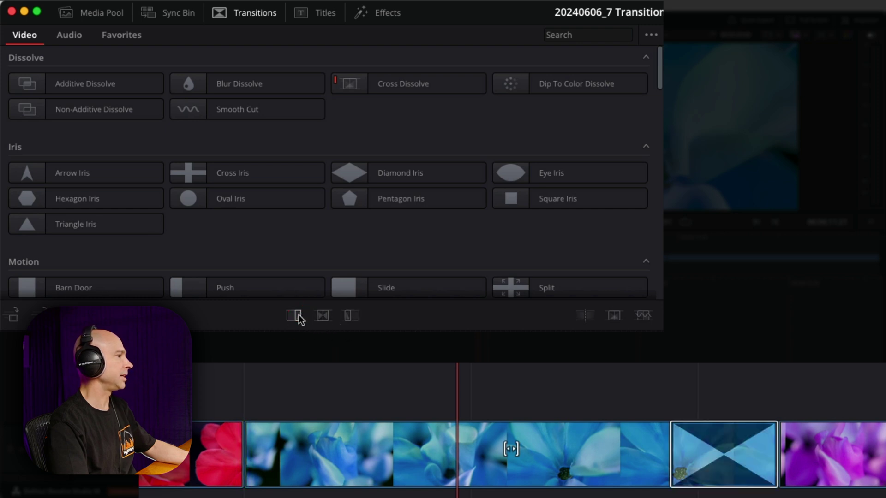
pyautogui.click(350, 315)
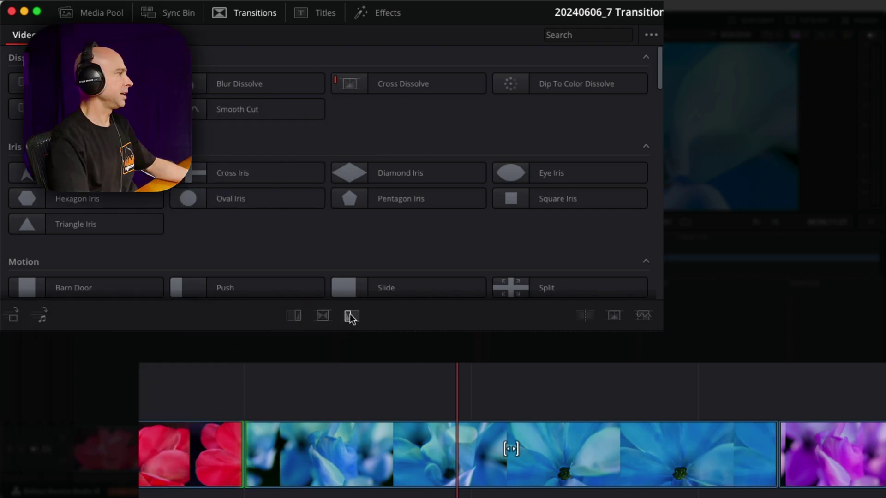
pyautogui.click(351, 316)
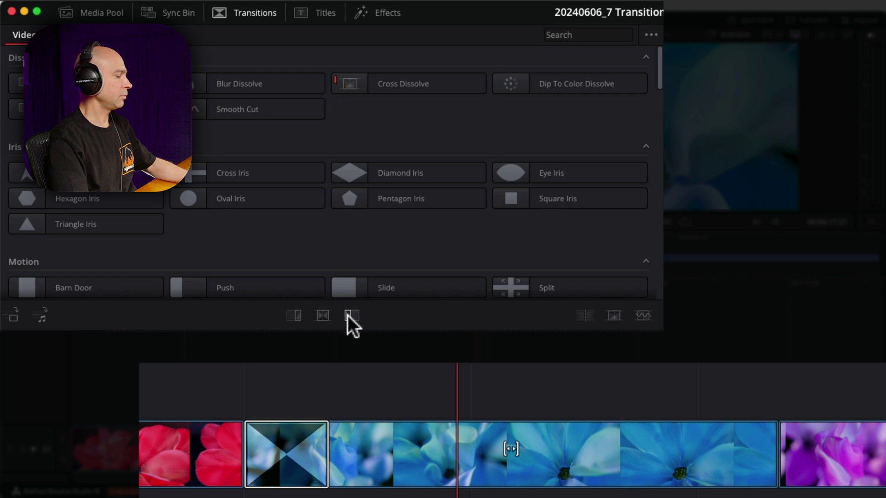
pyautogui.click(348, 316)
pyautogui.click(323, 315)
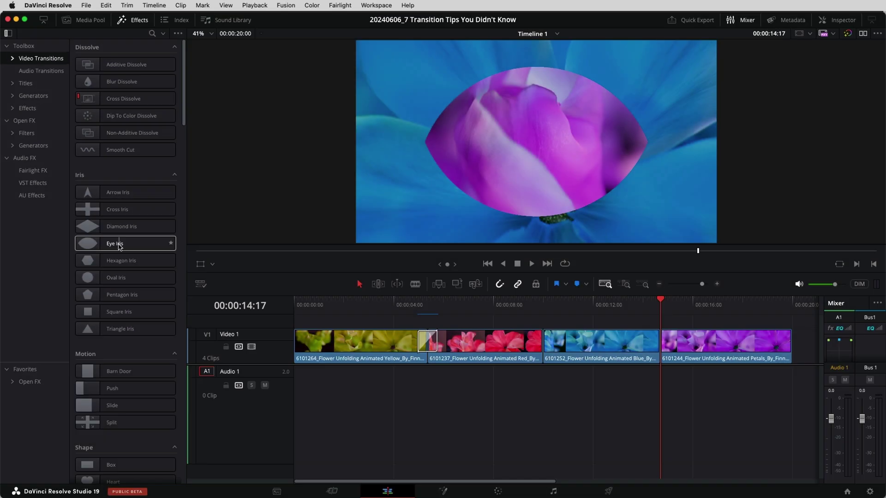
# - Set Eye Iris, then Flip 3D from Fusion Transitions, as the standard transition
pyautogui.rightClick(119, 247)
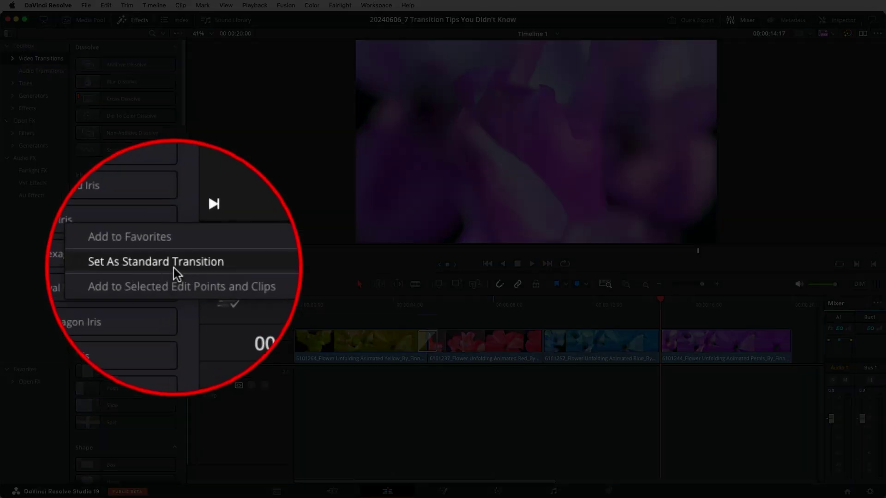
pyautogui.click(171, 267)
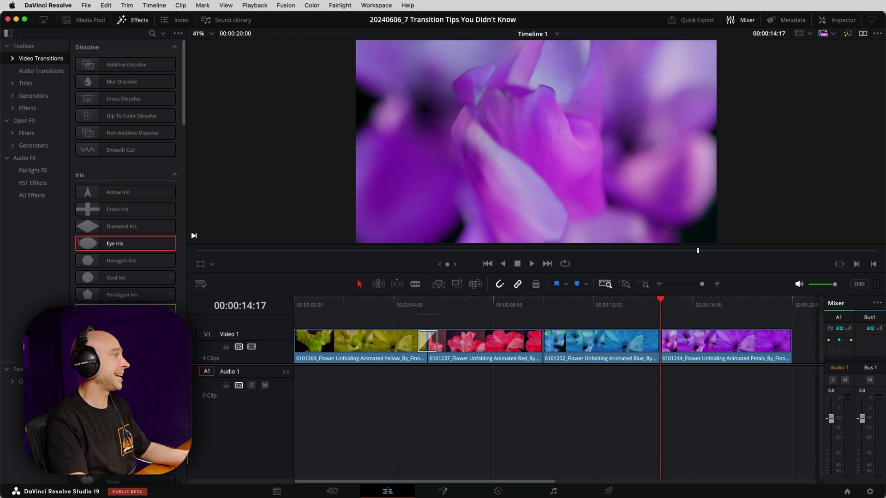
pyautogui.scroll(-10, 83, 249)
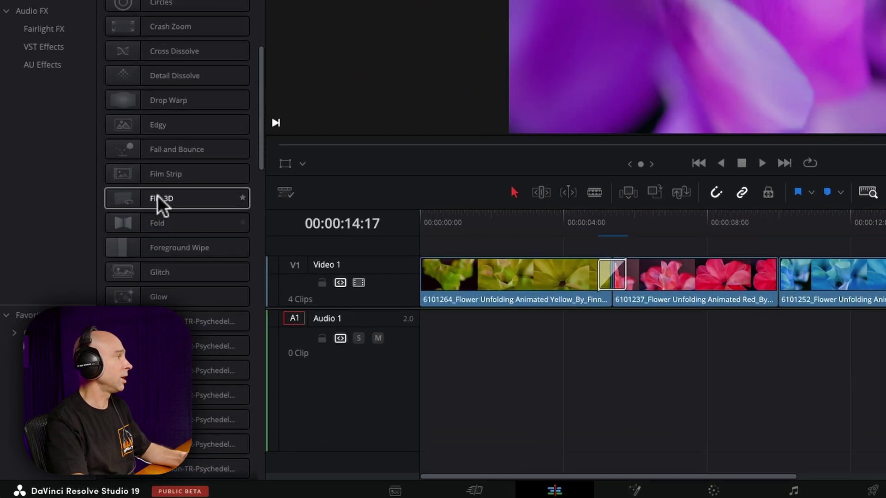
pyautogui.rightClick(193, 195)
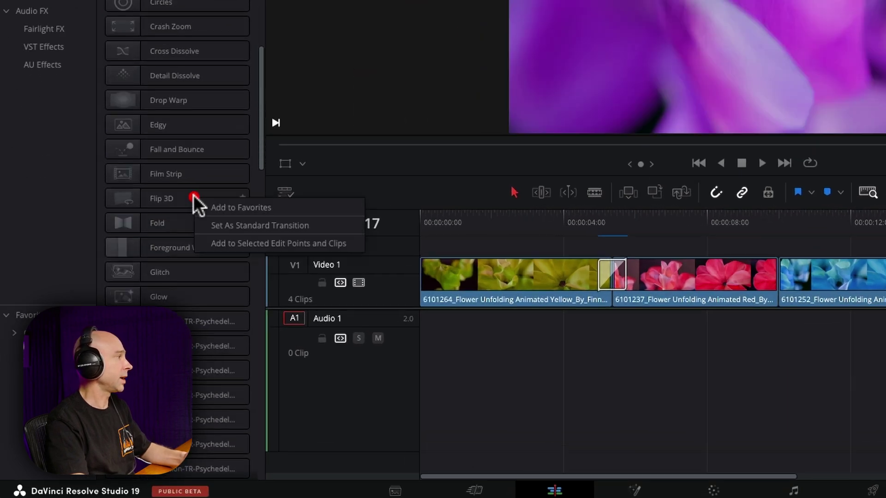
pyautogui.click(210, 226)
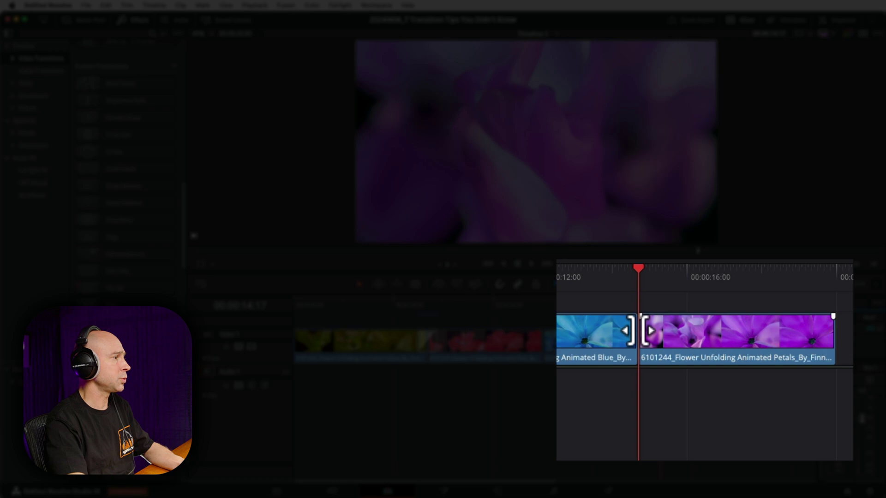
pyautogui.rightClick(638, 328)
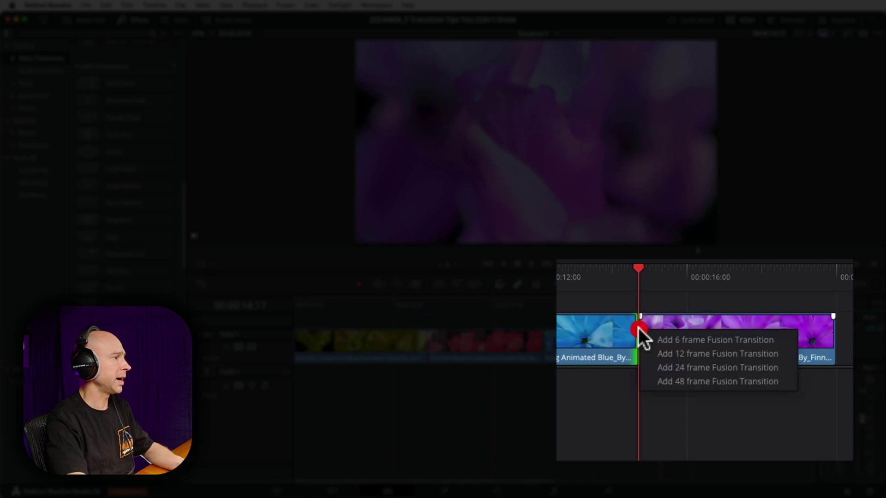
pyautogui.click(665, 353)
pyautogui.click(620, 271)
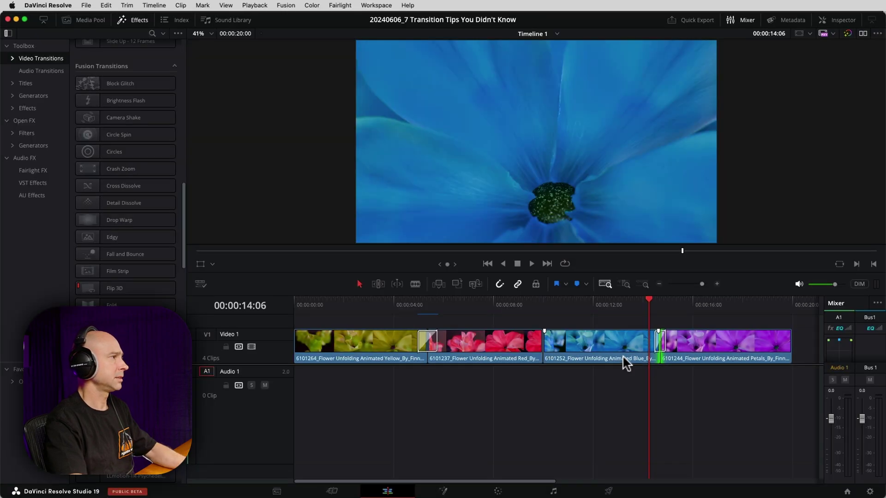
pyautogui.press('space')
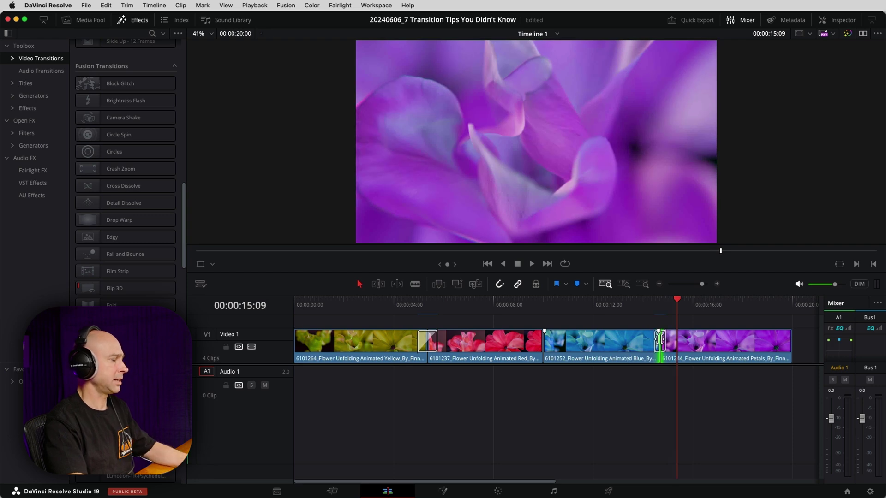
pyautogui.rightClick(659, 339)
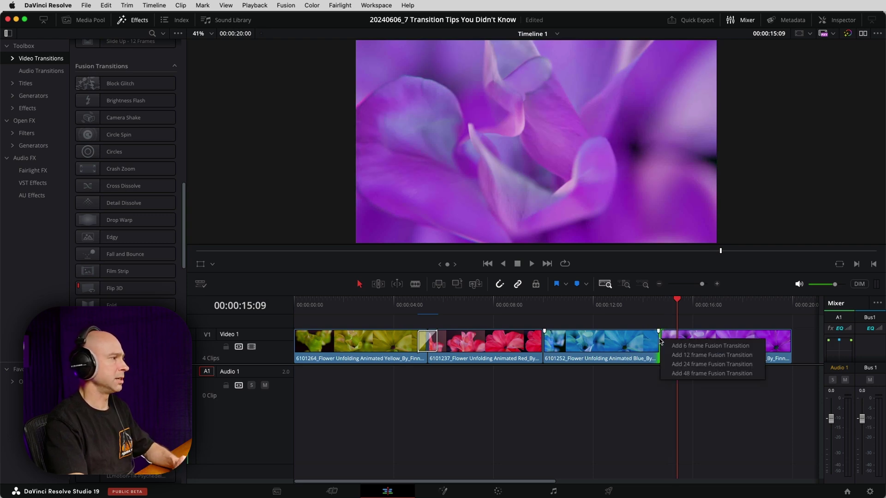
pyautogui.click(675, 363)
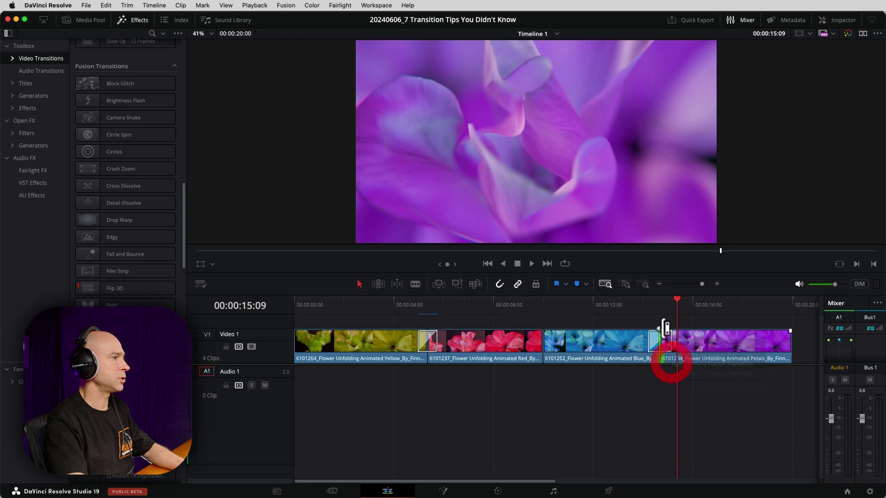
pyautogui.click(643, 308)
pyautogui.press('space')
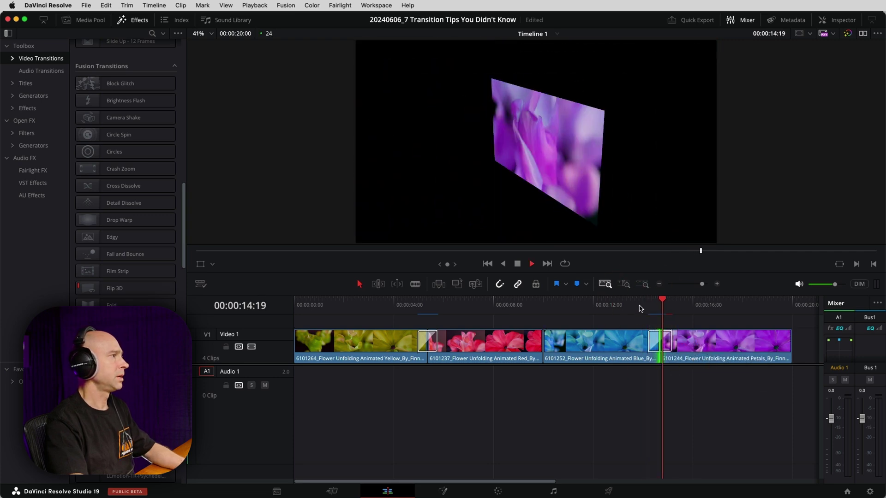
pyautogui.press('space')
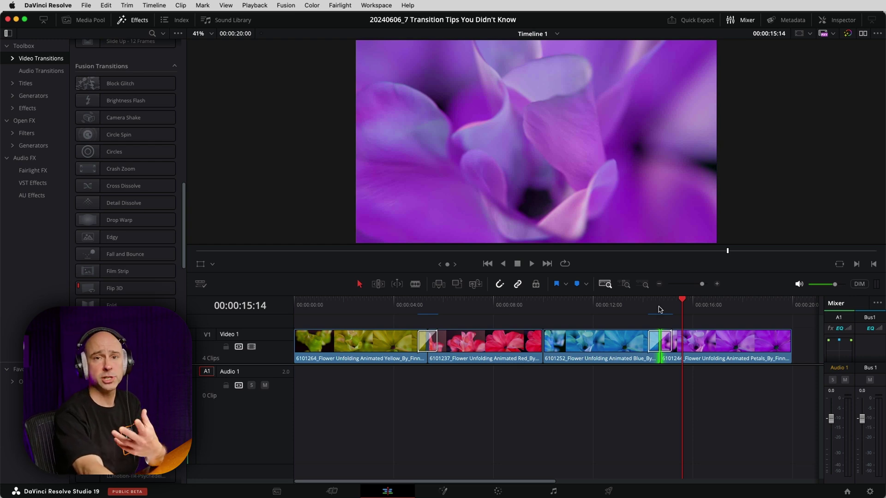
# - Undo the blue-to-purple transition and select the Crash Zoom transition at the yellow/red cut
pyautogui.press('super+z')
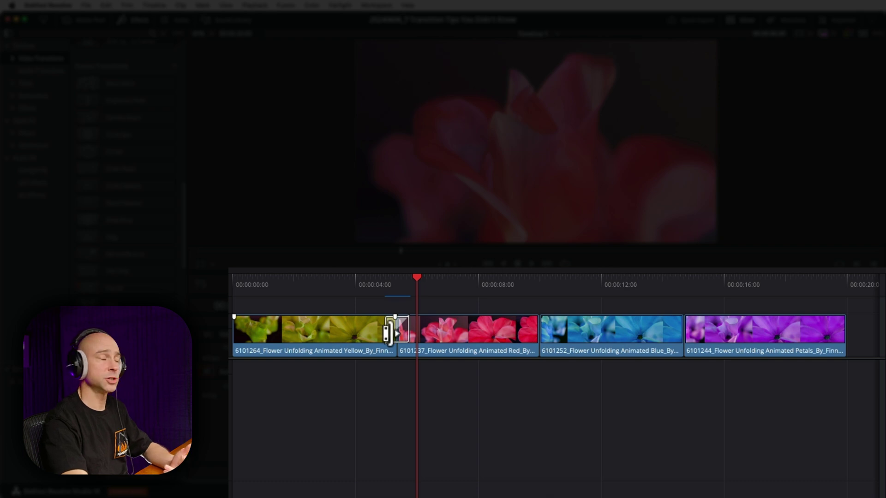
pyautogui.click(387, 327)
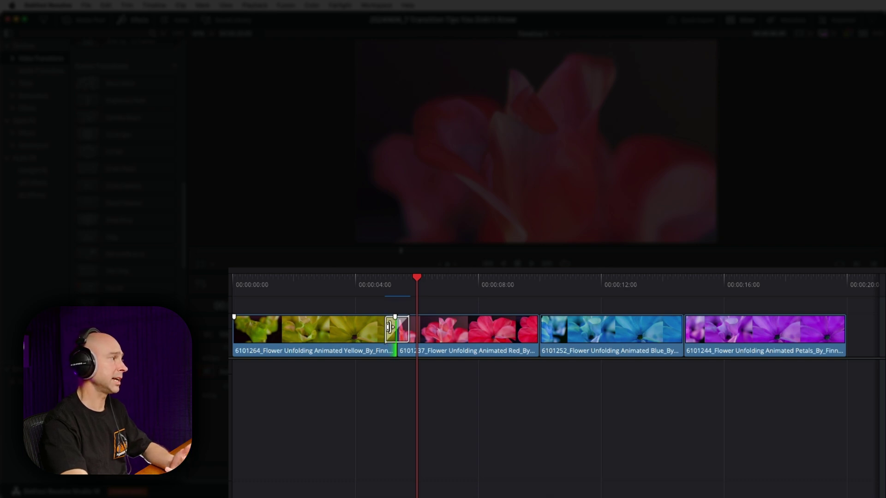
pyautogui.click(385, 327)
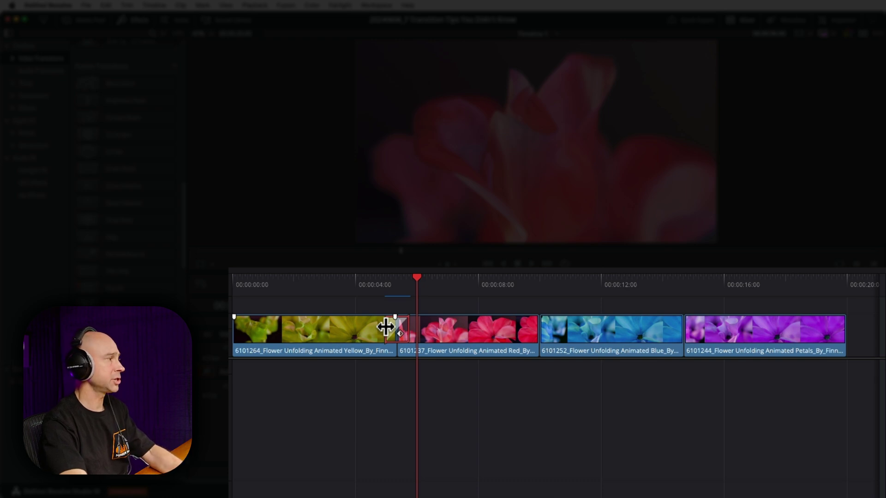
pyautogui.scroll(5, 385, 327)
pyautogui.click(521, 328)
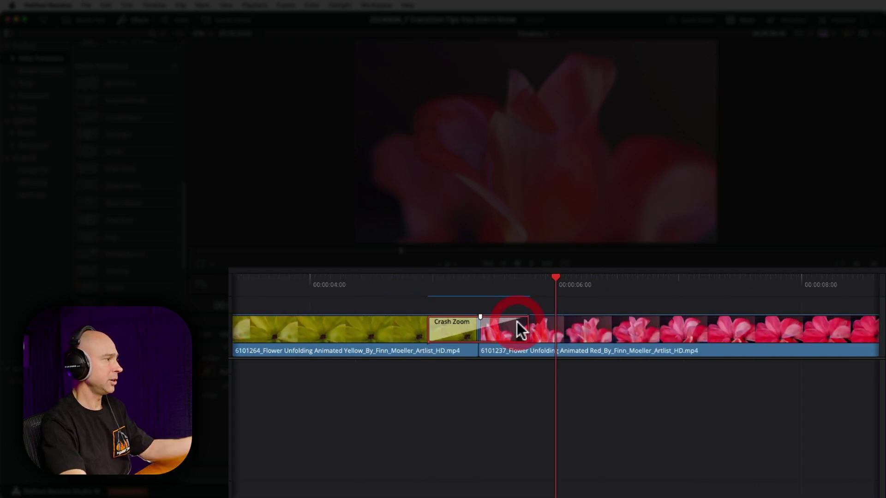
# - Preview the Crash Zoom transition, then fit the whole timeline into view
pyautogui.hscroll(4, 568, 350)
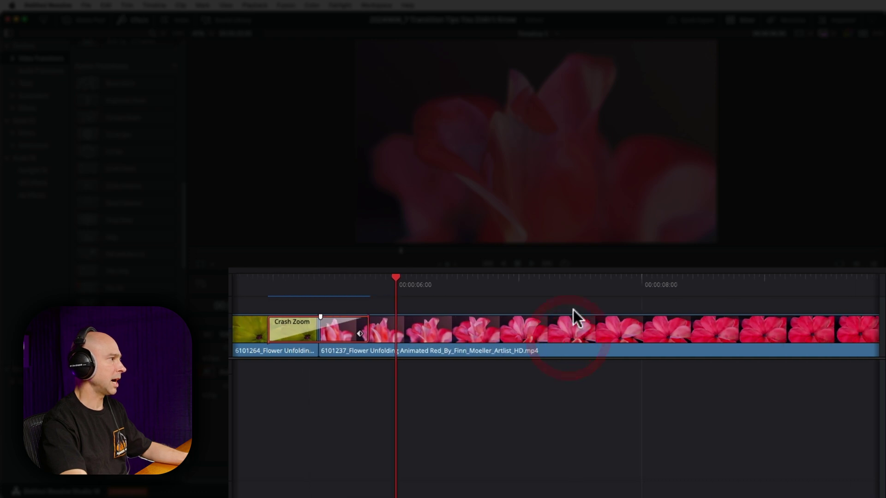
pyautogui.scroll(-3, 499, 323)
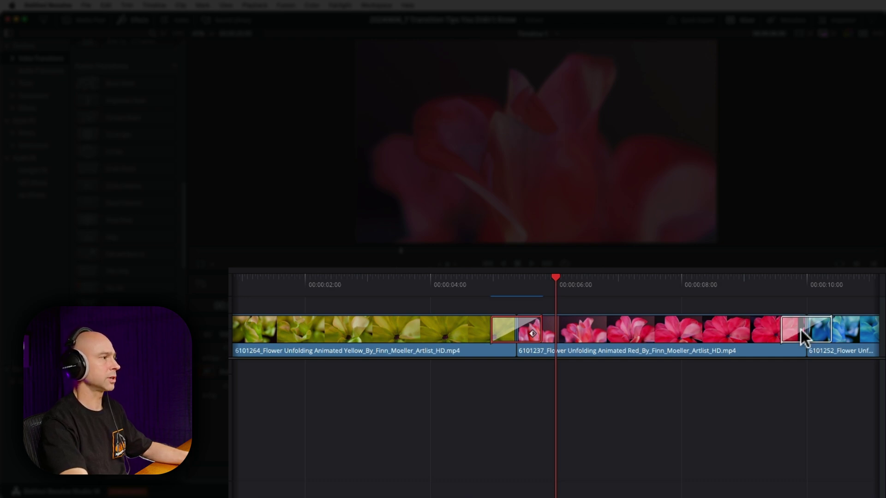
pyautogui.click(491, 283)
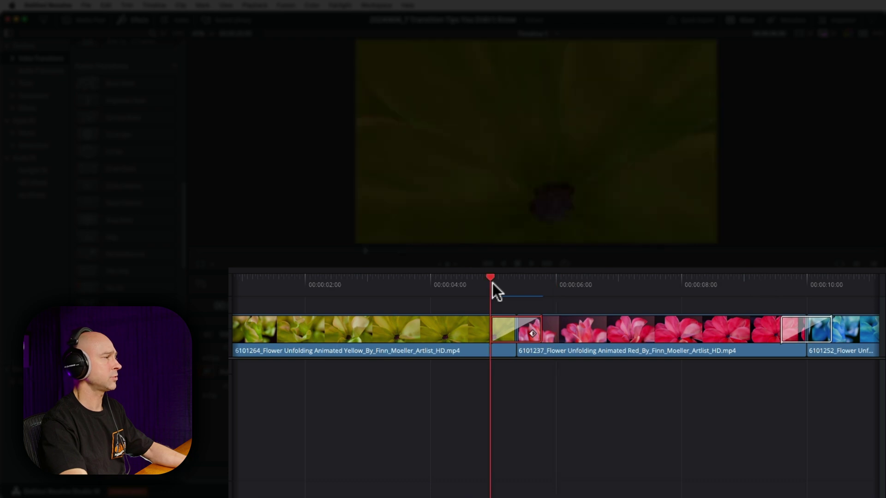
pyautogui.press('space')
pyautogui.click(757, 284)
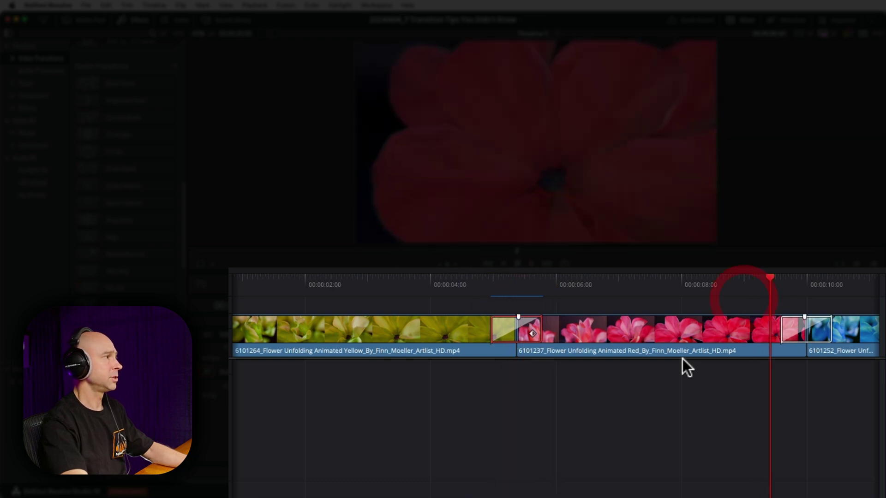
pyautogui.hotkey('shift', 'z')
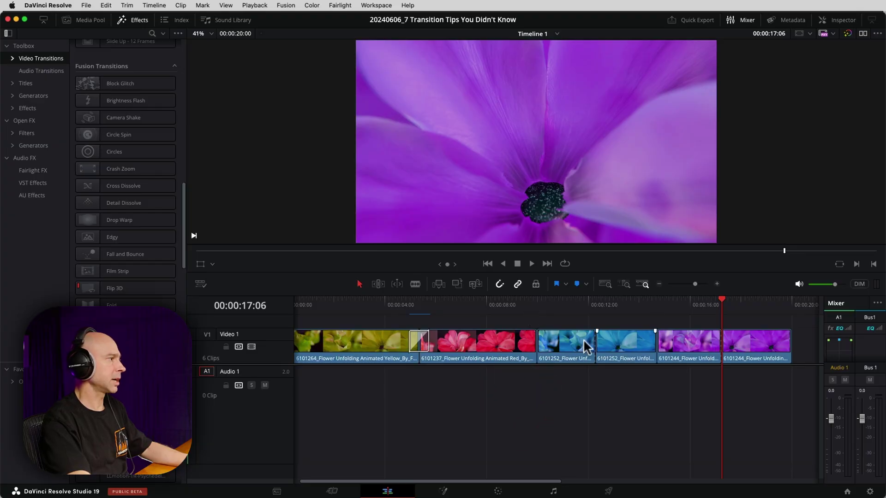
# - Paste the copied transition onto the red/blue, blue/blue, blue/purple and purple/purple cuts
pyautogui.click(410, 342)
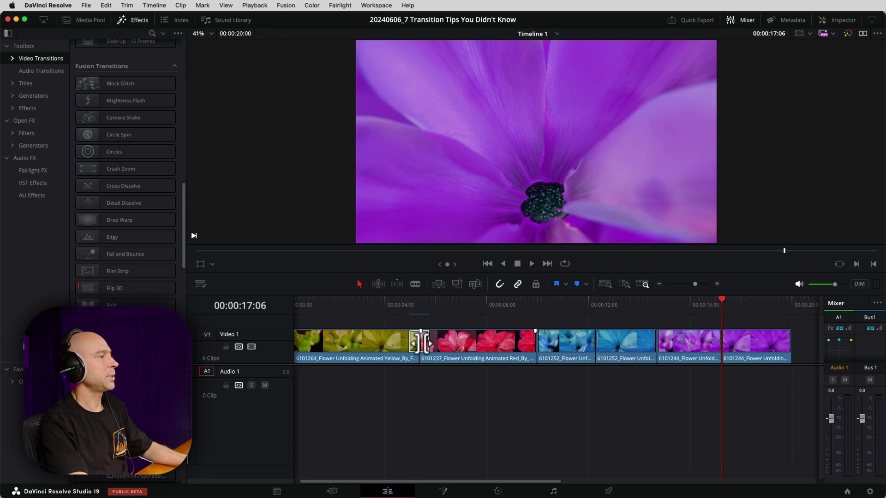
pyautogui.click(531, 342)
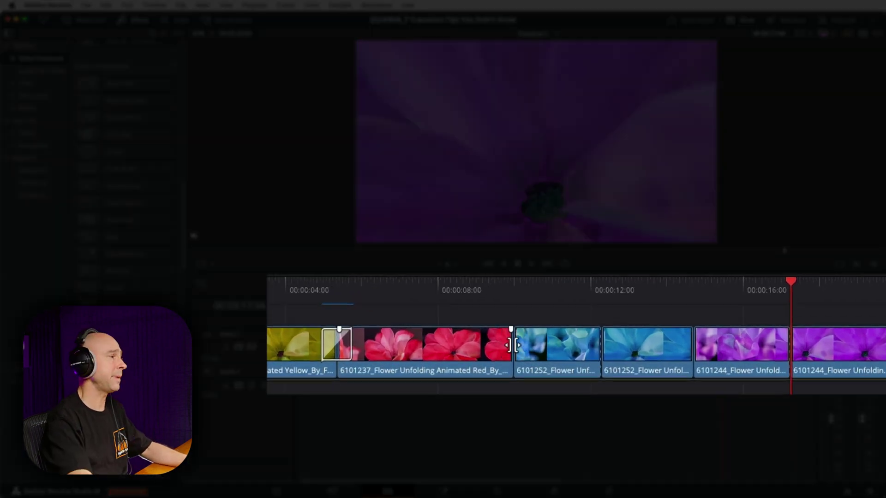
pyautogui.keyDown('super'); pyautogui.click(601, 342); pyautogui.keyUp('super')
pyautogui.keyDown('super'); pyautogui.click(692, 344); pyautogui.keyUp('super')
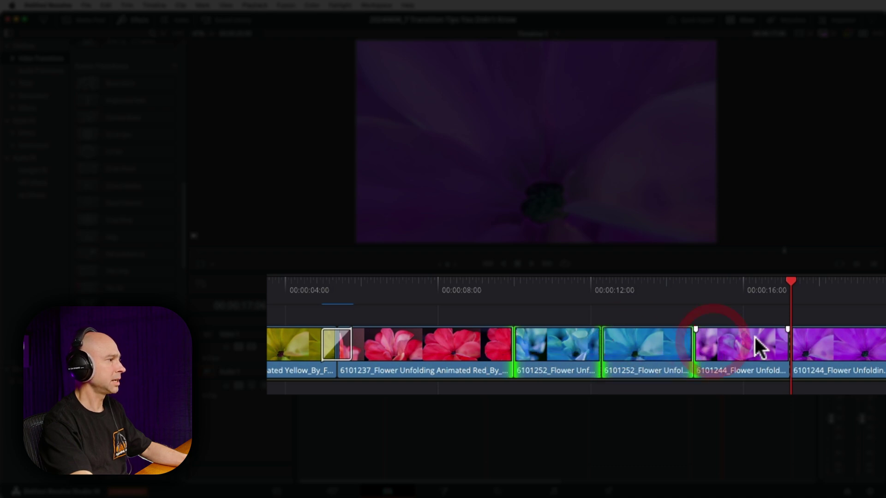
pyautogui.keyDown('super'); pyautogui.click(787, 344); pyautogui.keyUp('super')
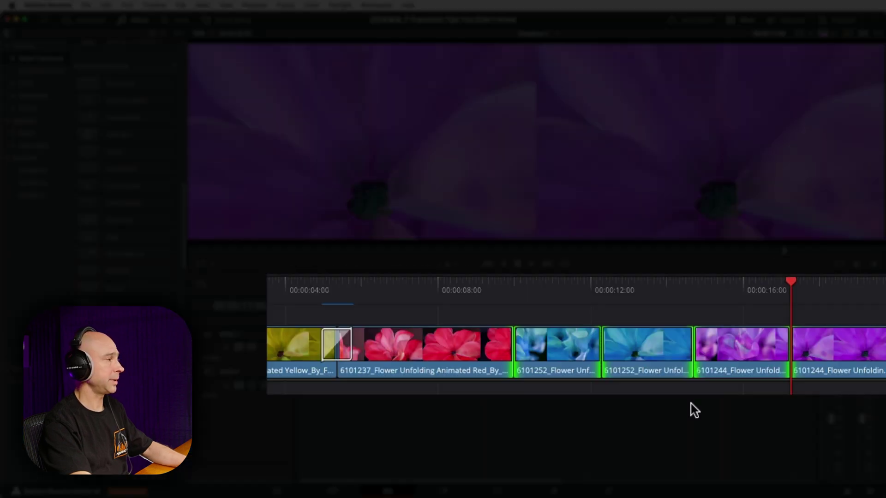
pyautogui.press('super+t')
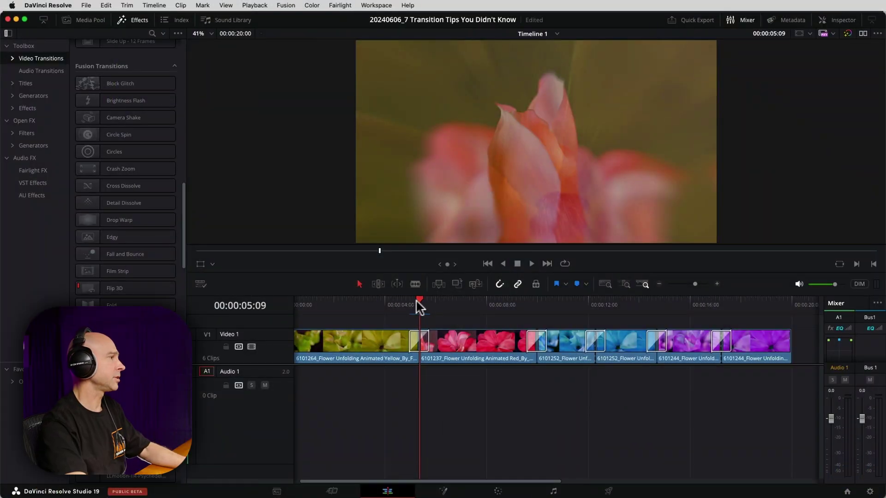
pyautogui.click(417, 305)
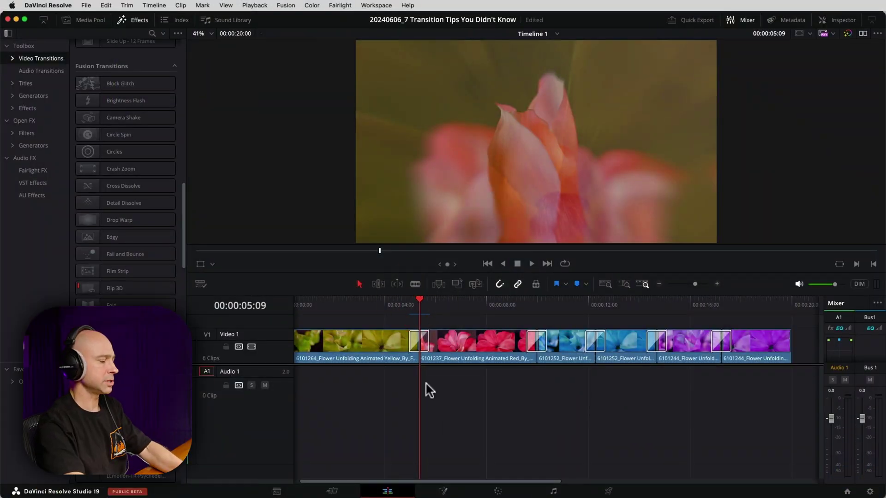
# - Open the Star transition's curve and add left, middle and right keyframes
pyautogui.press('super+equal')
pyautogui.press('super+equal')
pyautogui.press('super+equal')
pyautogui.press('super+equal')
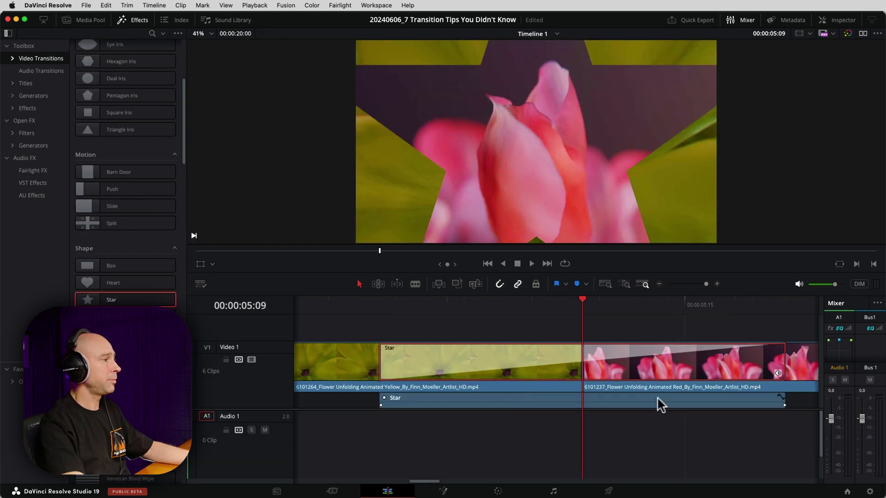
pyautogui.click(780, 396)
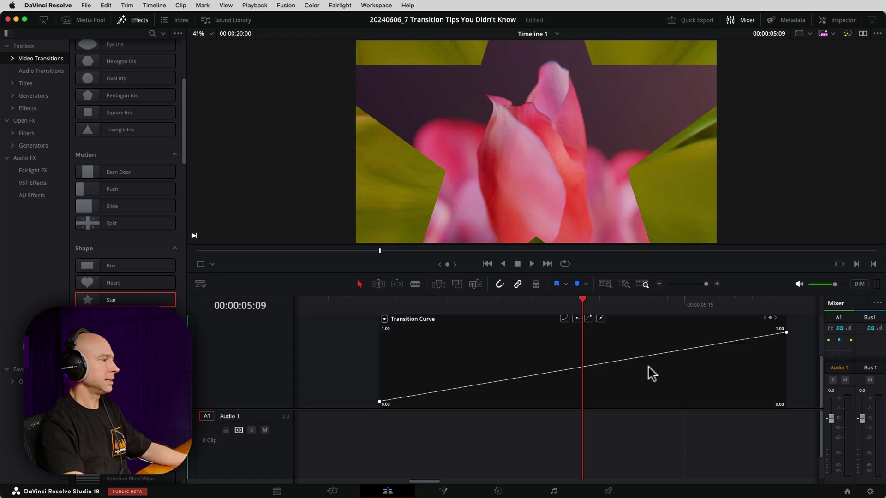
pyautogui.moveTo(678, 272); pyautogui.dragTo(676, 240)
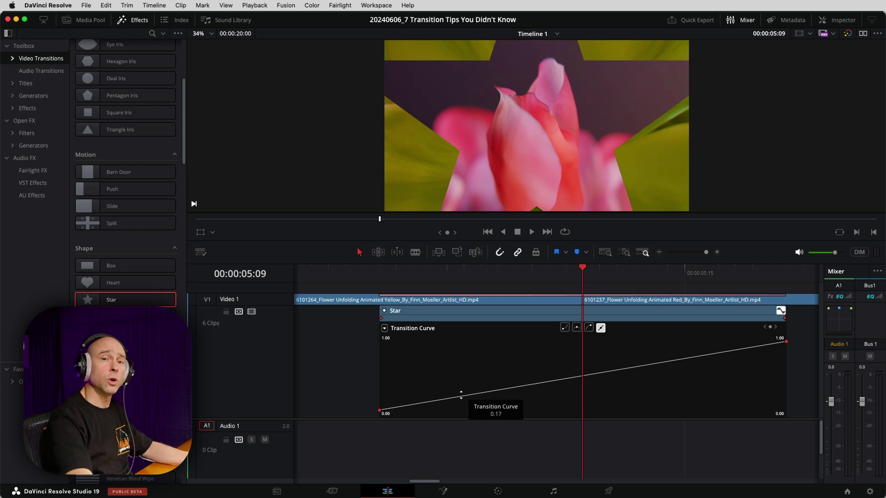
pyautogui.keyDown('alt'); pyautogui.click(461, 396); pyautogui.keyUp('alt')
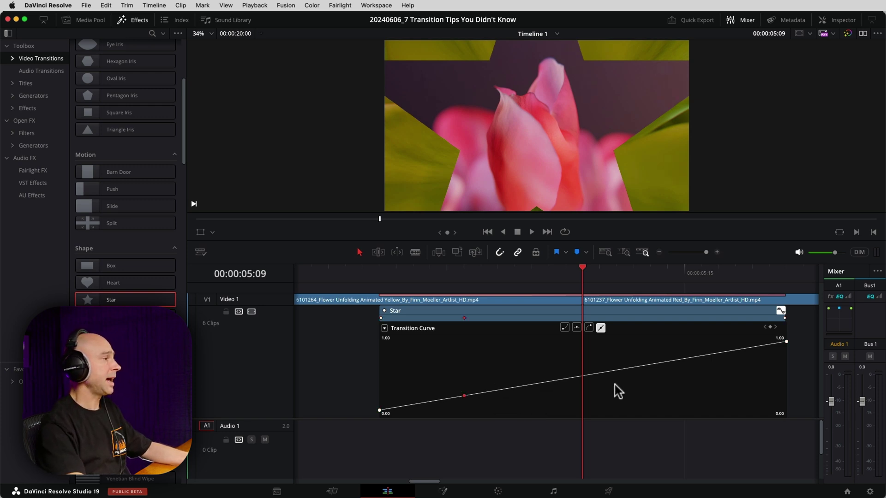
pyautogui.keyDown('alt'); pyautogui.click(594, 376); pyautogui.keyUp('alt')
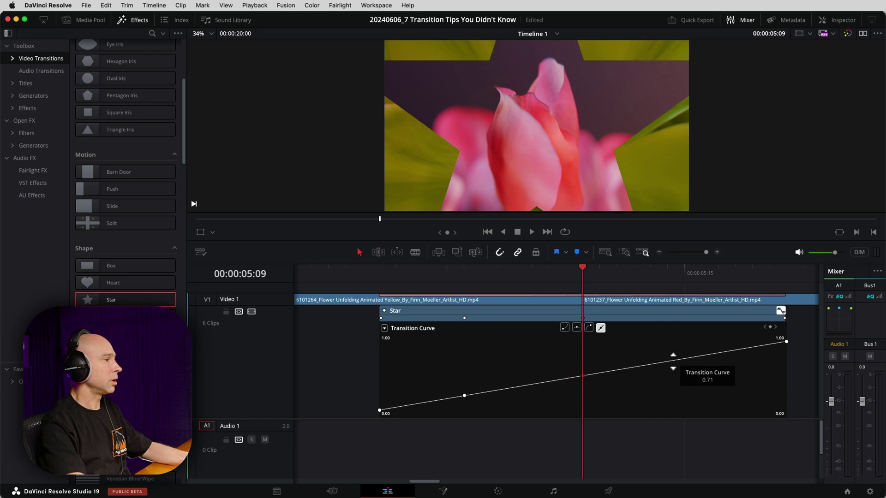
pyautogui.keyDown('alt'); pyautogui.click(667, 362); pyautogui.keyUp('alt')
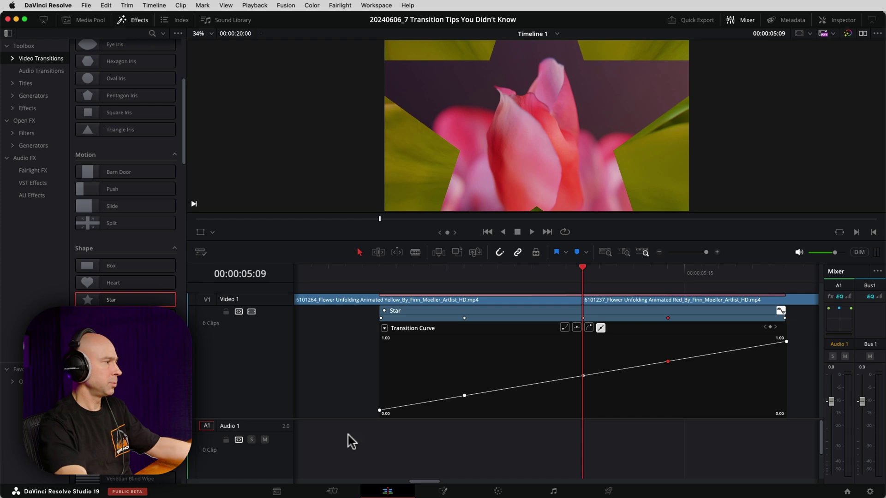
# - Move the left and right keyframes to about 0.36 and 0.59, ease them, and play back
pyautogui.moveTo(464, 395); pyautogui.dragTo(460, 385)
pyautogui.moveTo(672, 361); pyautogui.dragTo(676, 369)
pyautogui.click(583, 373)
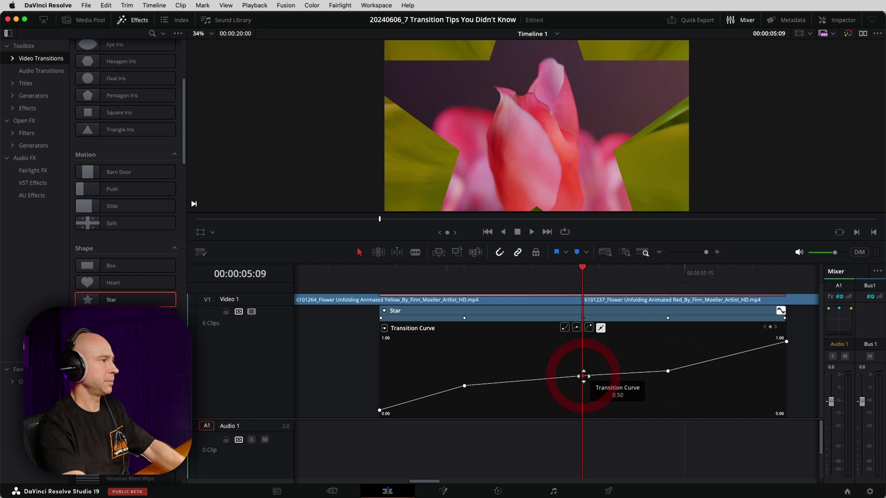
pyautogui.click(464, 386)
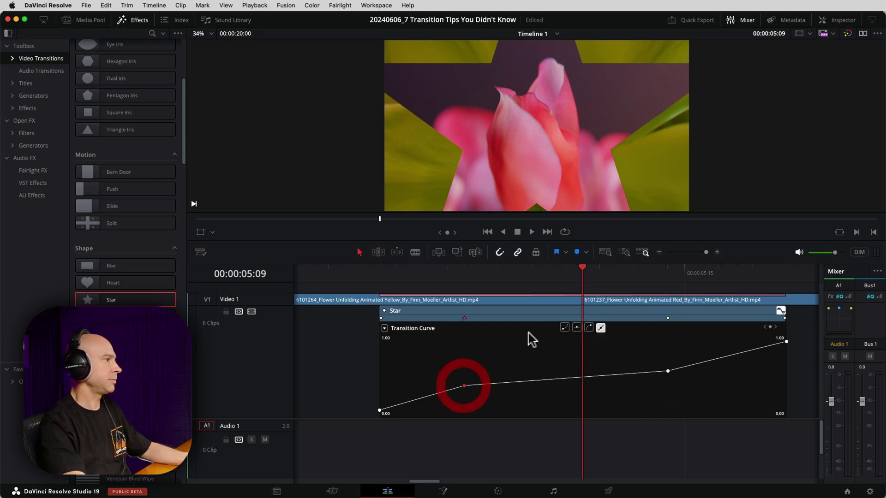
pyautogui.click(577, 328)
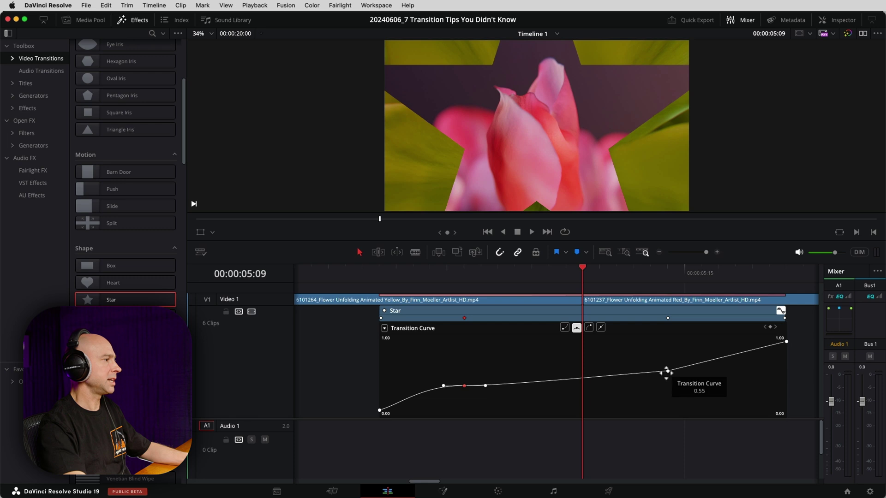
pyautogui.click(668, 371)
pyautogui.click(576, 328)
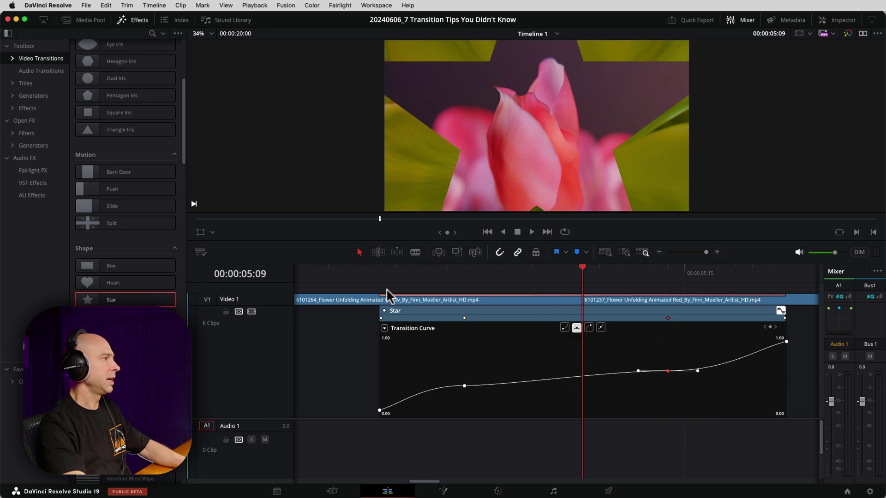
pyautogui.click(346, 278)
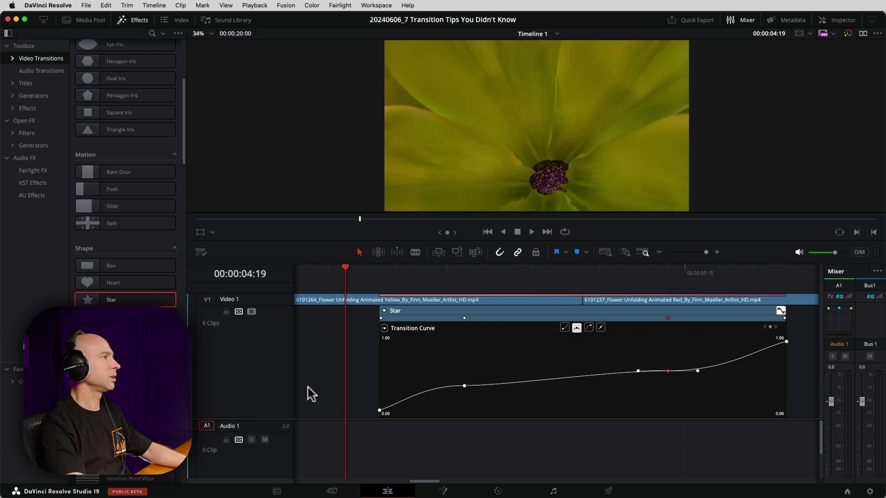
pyautogui.press('space')
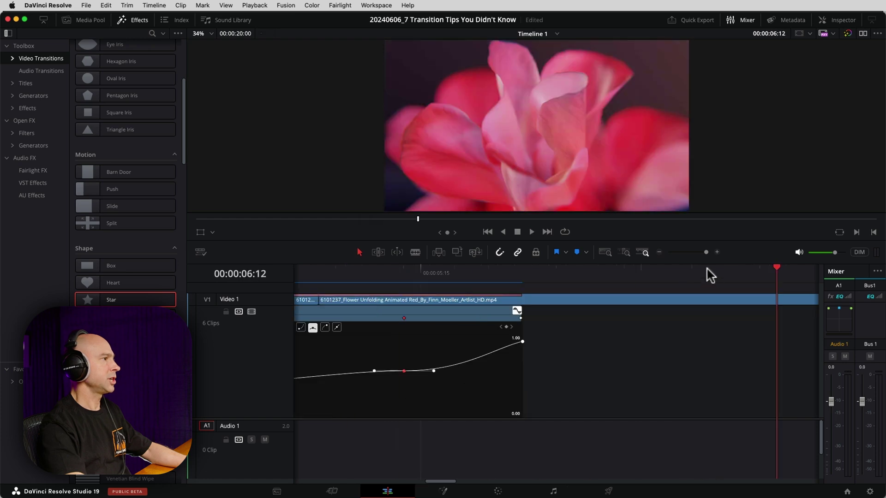
# - Lengthen the Star transition evenly on both sides and play through it
pyautogui.click(659, 251)
pyautogui.hscroll(-3, 516, 394)
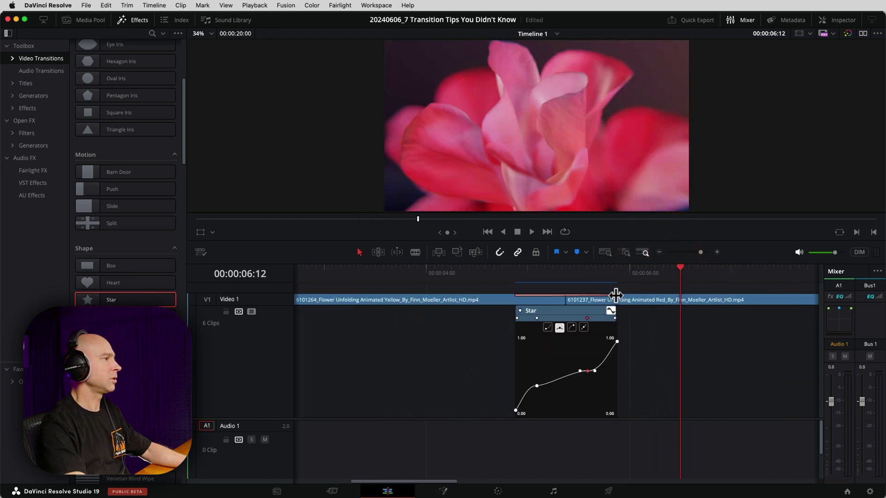
pyautogui.moveTo(616, 295); pyautogui.dragTo(641, 296)
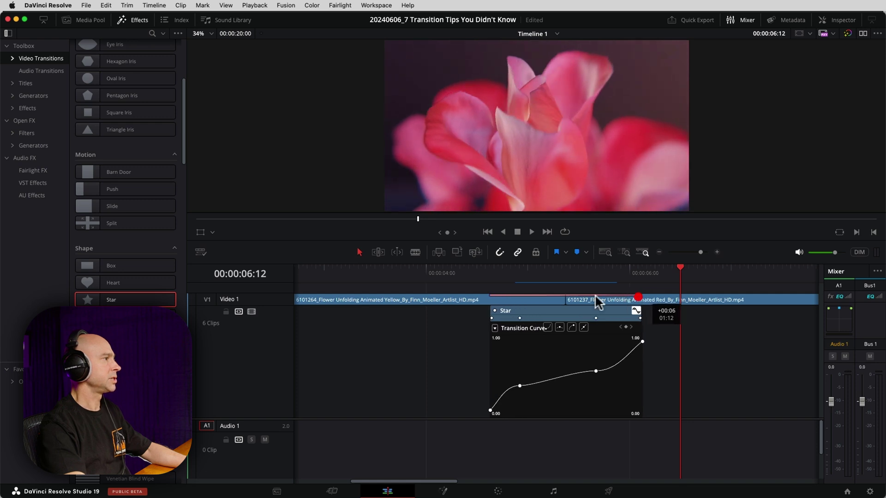
pyautogui.click(458, 288)
pyautogui.press('space')
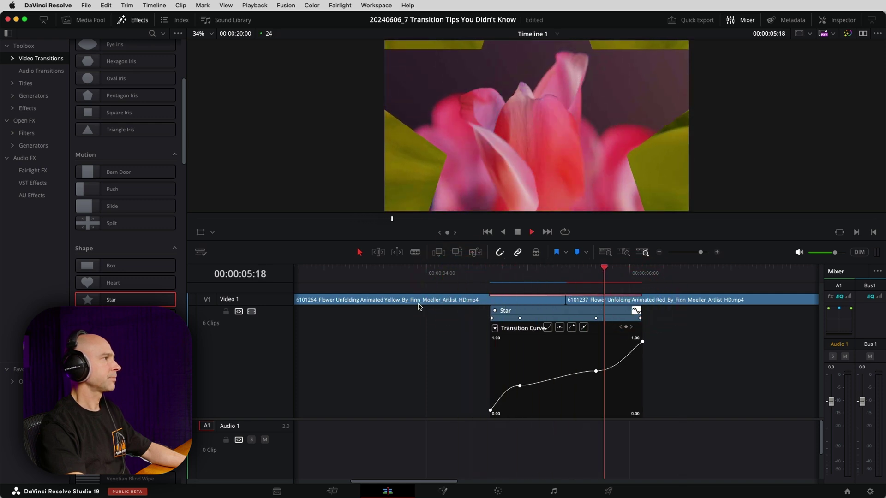
pyautogui.press('space')
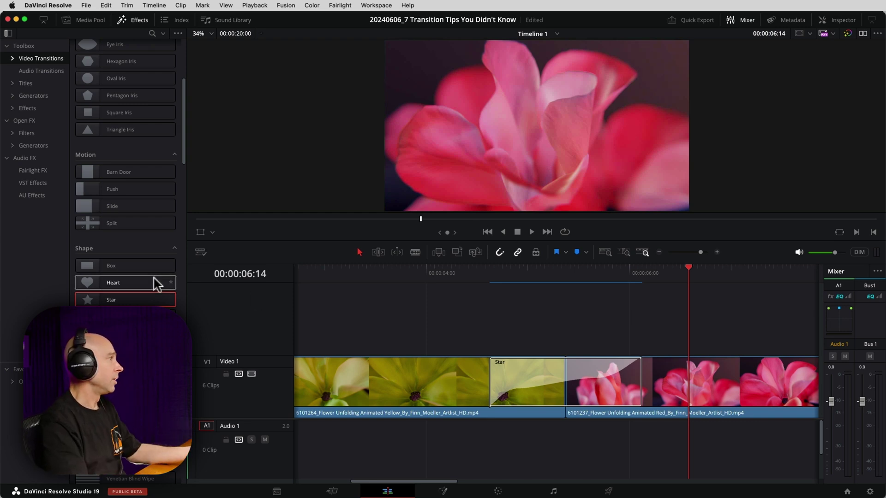
# - Drop a shorter Slide transition over the Star one, trim it, and scrub into its middle
pyautogui.scroll(-10, 129, 174)
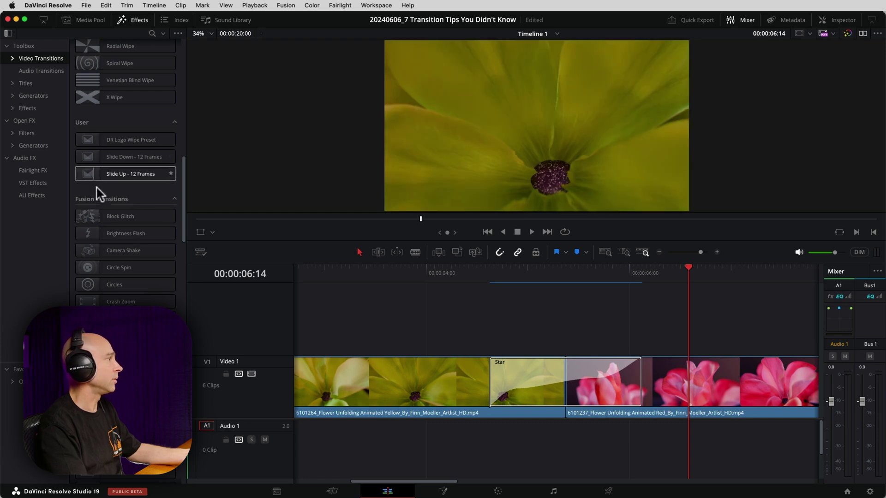
pyautogui.scroll(10, 119, 246)
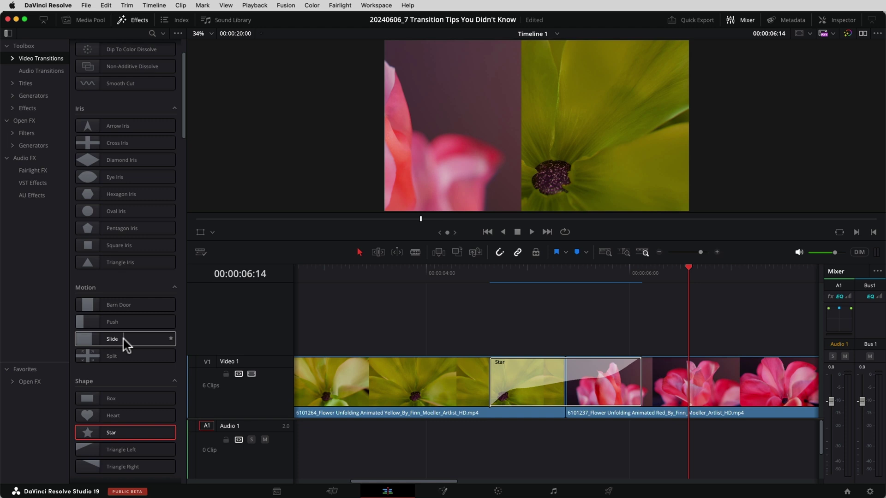
pyautogui.moveTo(126, 344); pyautogui.dragTo(509, 376)
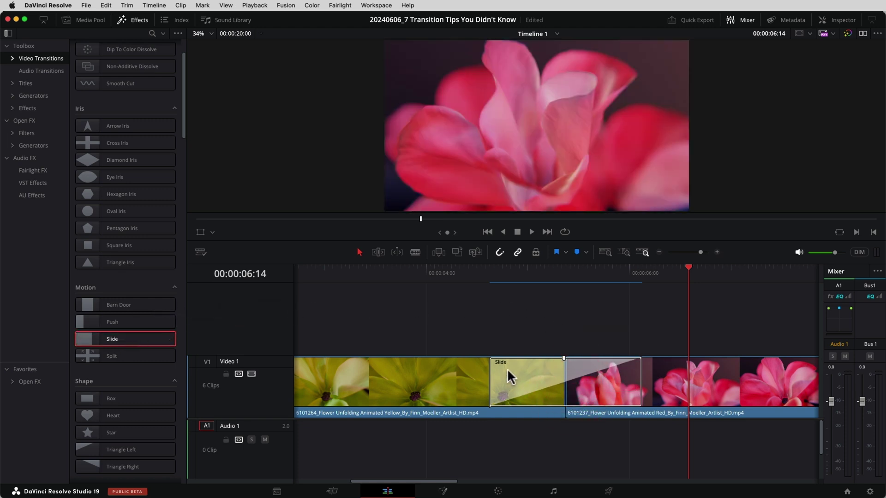
pyautogui.press('Delete')
pyautogui.moveTo(123, 340); pyautogui.dragTo(569, 397)
pyautogui.moveTo(515, 382); pyautogui.dragTo(544, 382)
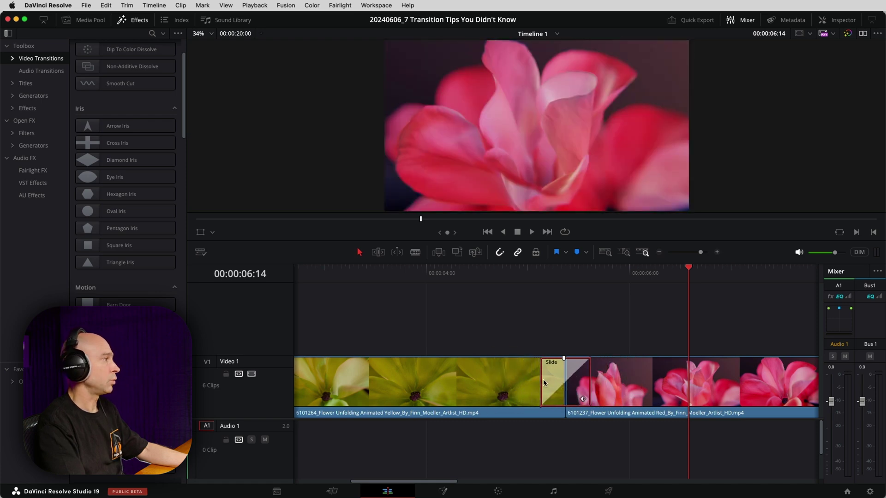
pyautogui.moveTo(574, 269); pyautogui.dragTo(542, 272)
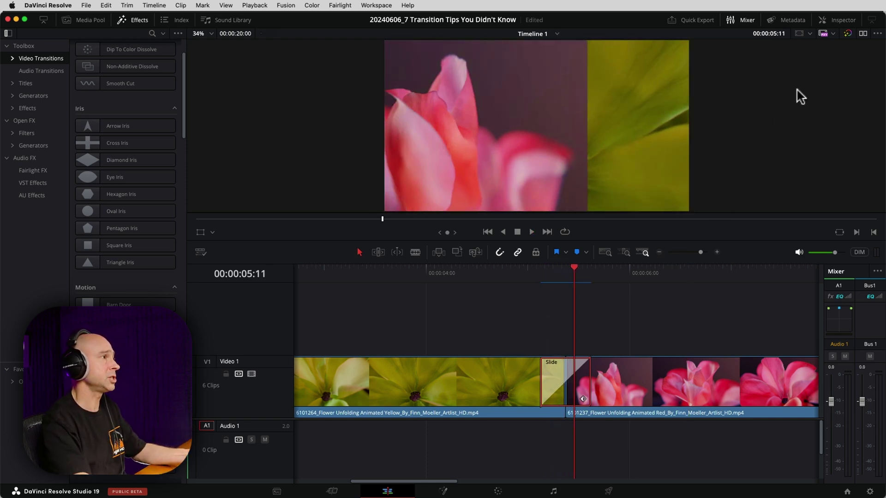
# - Set the Slide to In, Slide Top-Down, border 124.800, motion blur 0.450, then play it
pyautogui.click(843, 21)
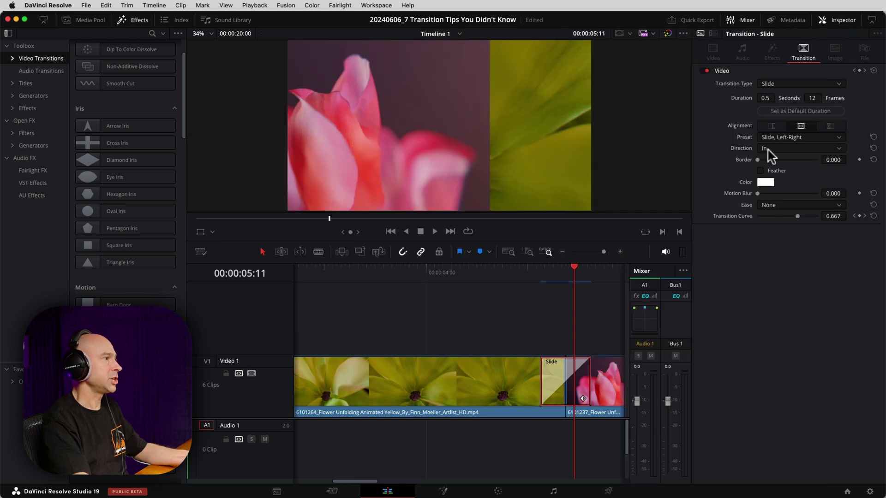
pyautogui.click(767, 171)
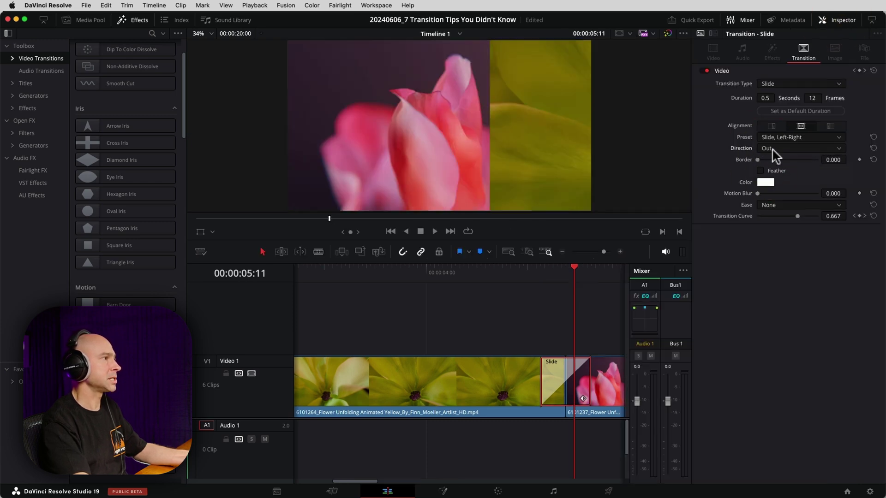
pyautogui.click(776, 161)
pyautogui.click(779, 138)
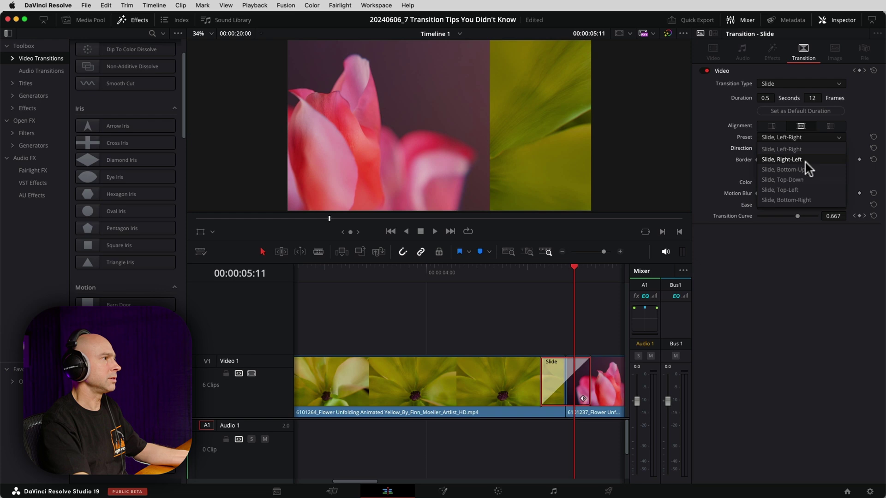
pyautogui.click(789, 179)
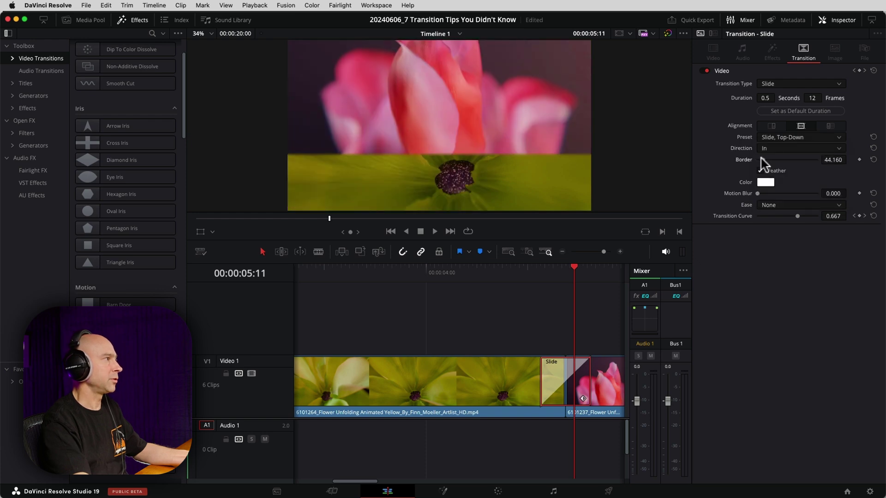
pyautogui.click(772, 160)
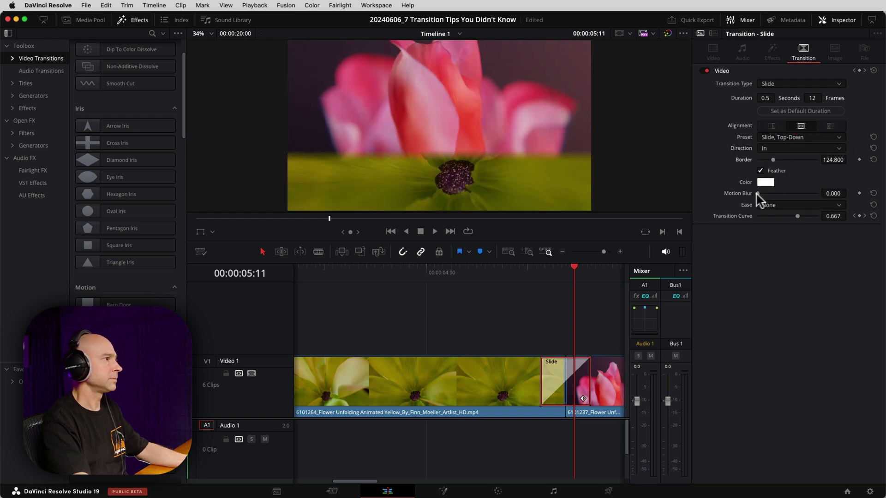
pyautogui.moveTo(757, 193); pyautogui.dragTo(777, 195)
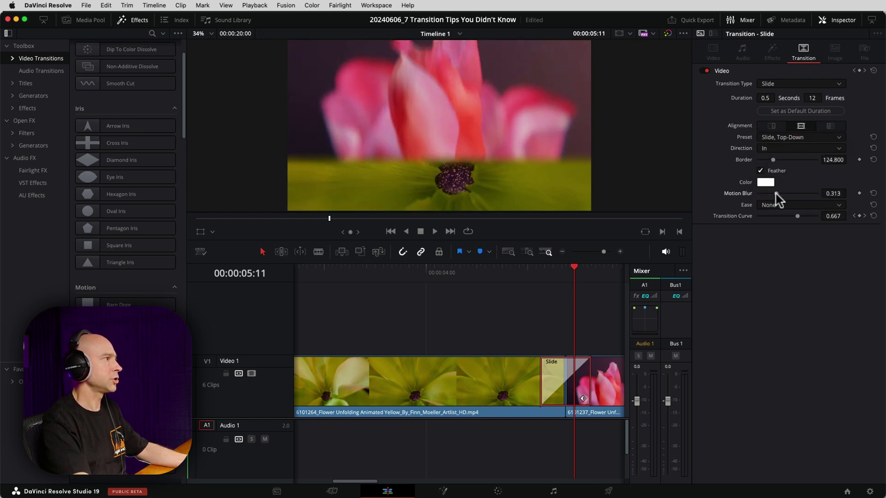
pyautogui.click(542, 277)
pyautogui.press('space')
pyautogui.press('space')
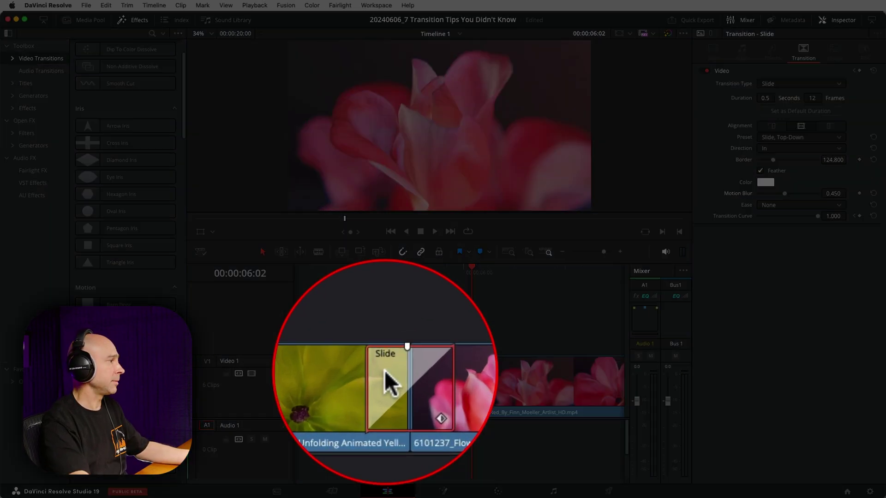
# - Create a transition preset named 'Slide Down V2' from the Slide transition
pyautogui.rightClick(384, 369)
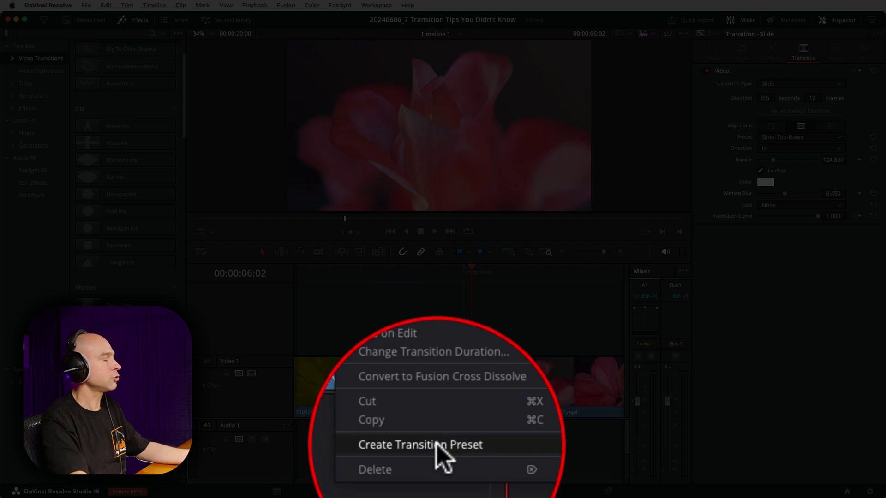
pyautogui.click(436, 444)
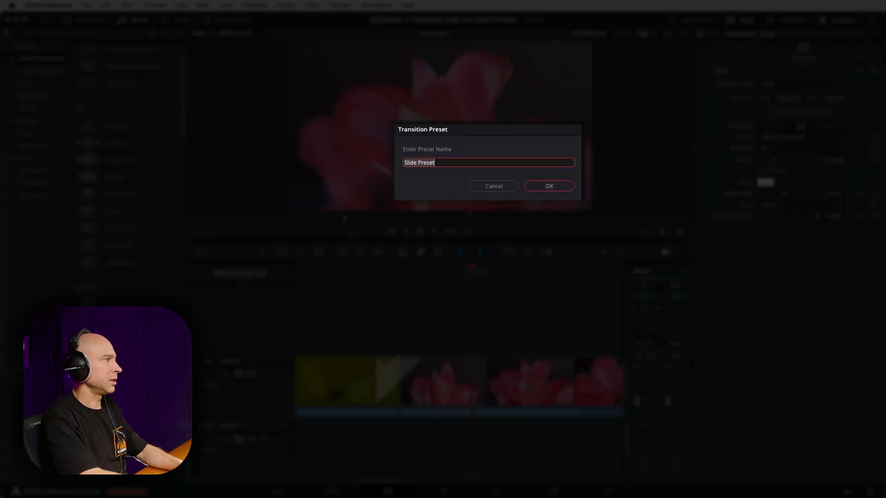
pyautogui.write('Slide Down V2')
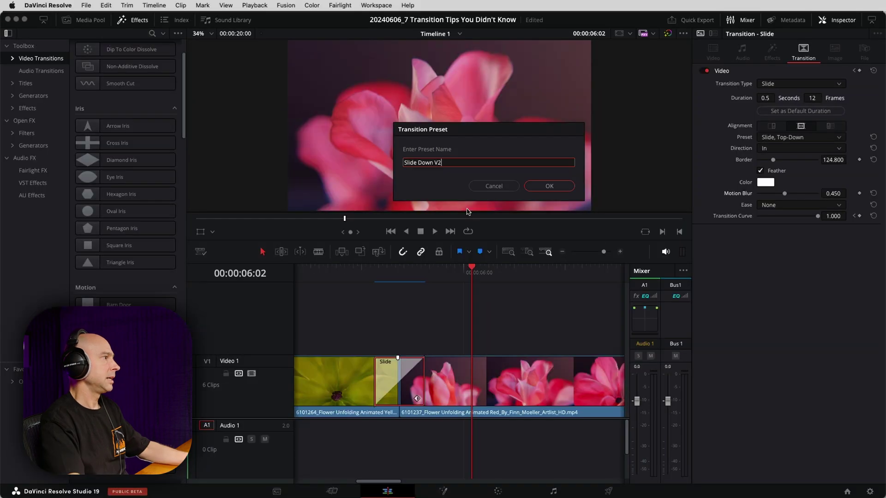
pyautogui.click(549, 186)
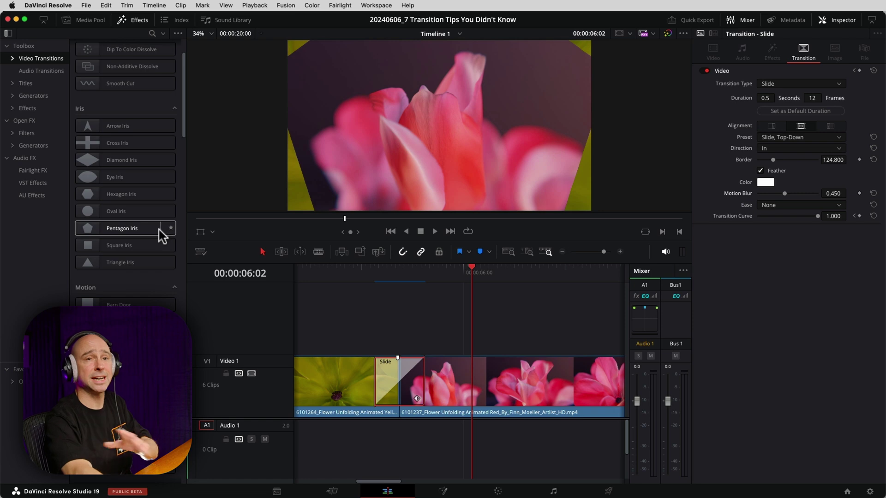
# - Swap the red/blue Crash Zoom for the Slide Down V2 user preset and play it back
pyautogui.scroll(-5, 123, 274)
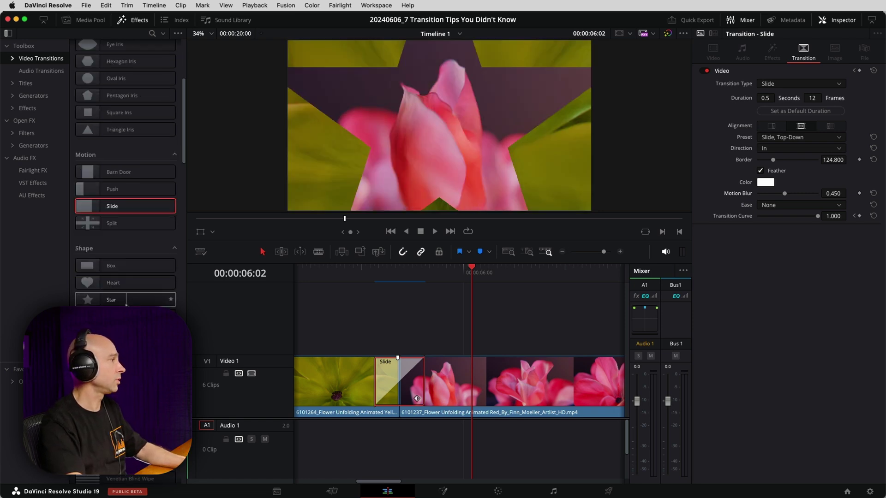
pyautogui.scroll(-12, 127, 302)
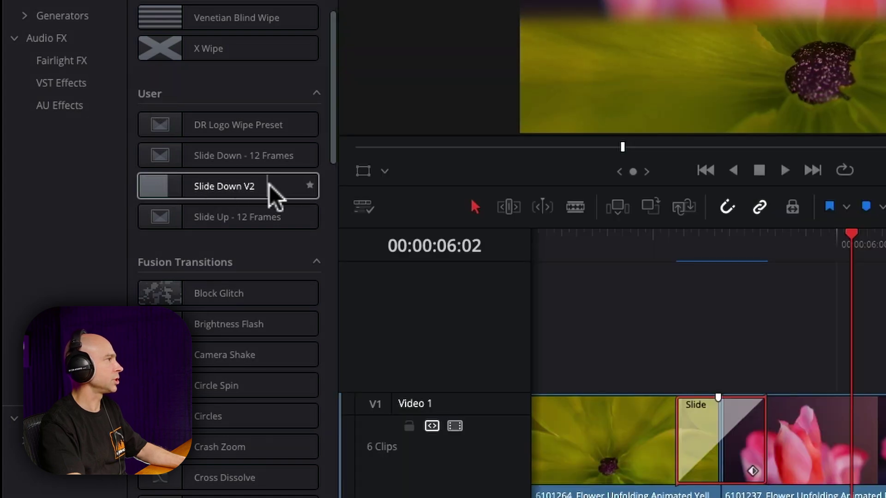
pyautogui.hscroll(5, 881, 433)
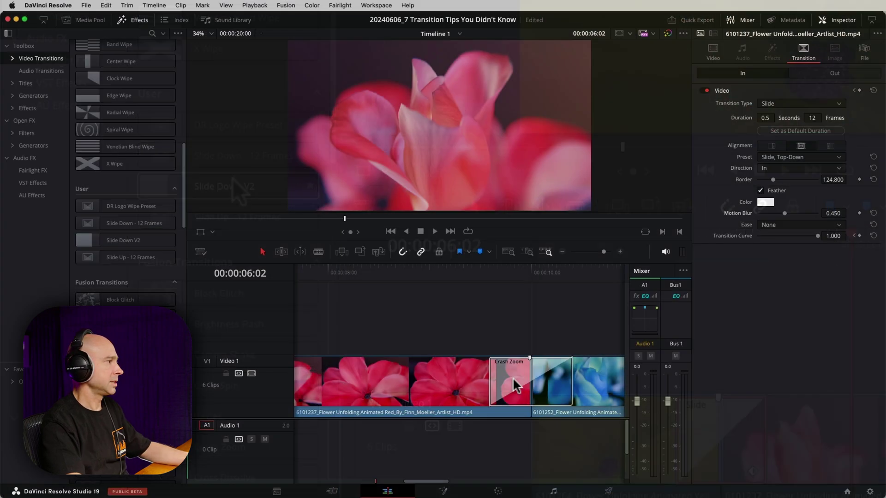
pyautogui.click(533, 275)
pyautogui.doubleClick(103, 245)
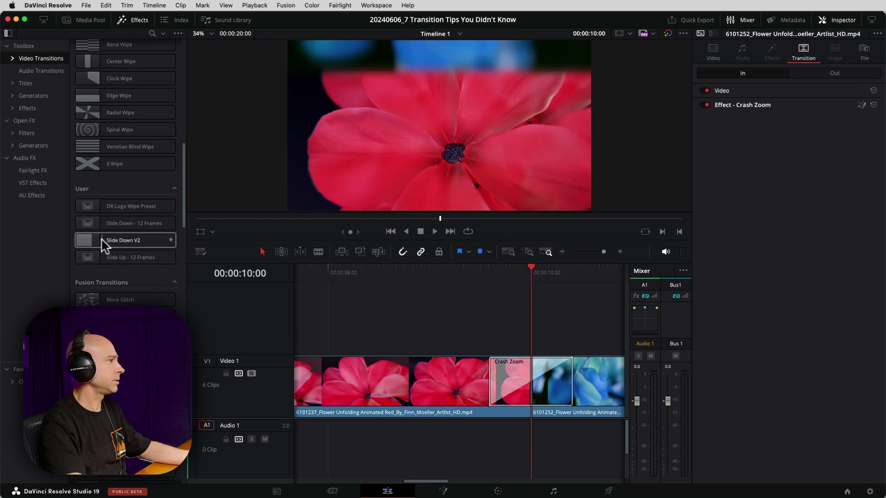
pyautogui.click(492, 276)
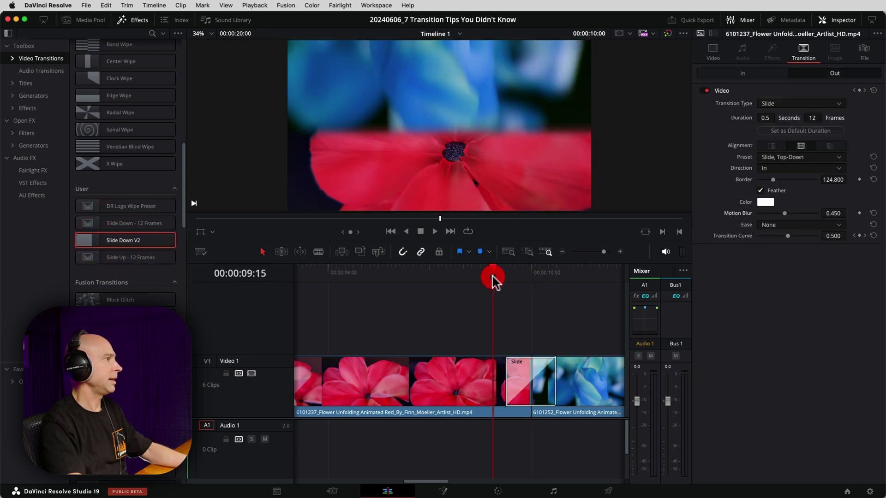
pyautogui.press('space')
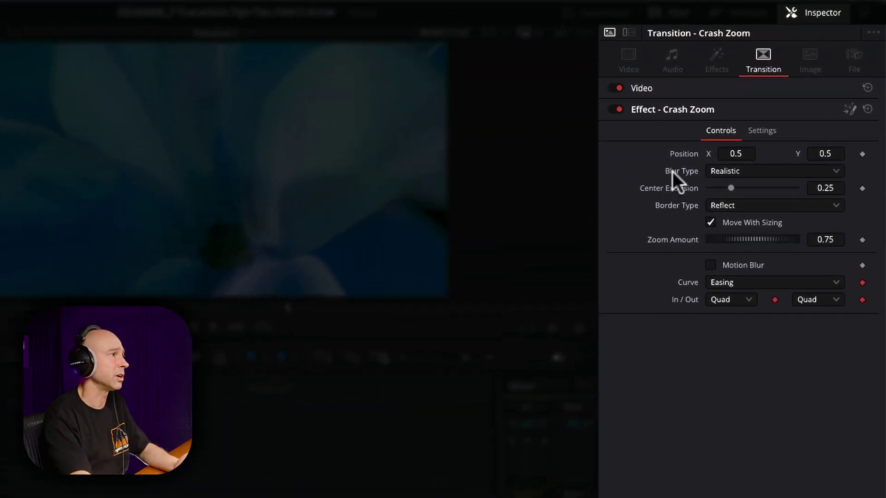
# - Keep Blur Type Realistic and set the Crash Zoom's Zoom Amount to 2.054 in the Inspector
pyautogui.click(761, 171)
pyautogui.click(720, 186)
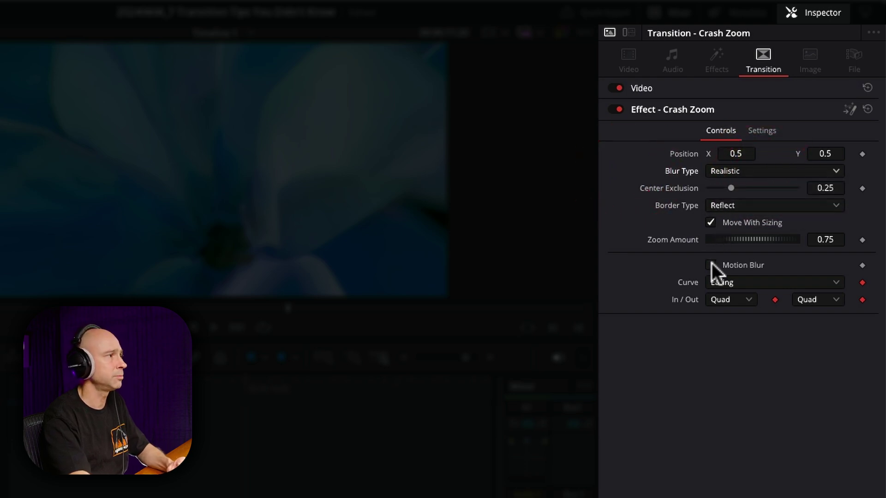
pyautogui.moveTo(741, 239)
pyautogui.mouseDown()
pyautogui.moveTo(771, 239)
pyautogui.moveTo(757, 242)
pyautogui.mouseUp()
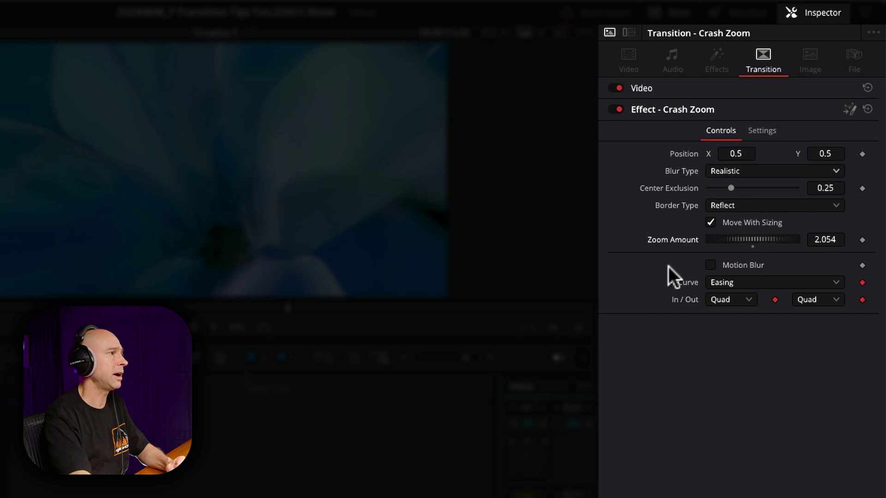